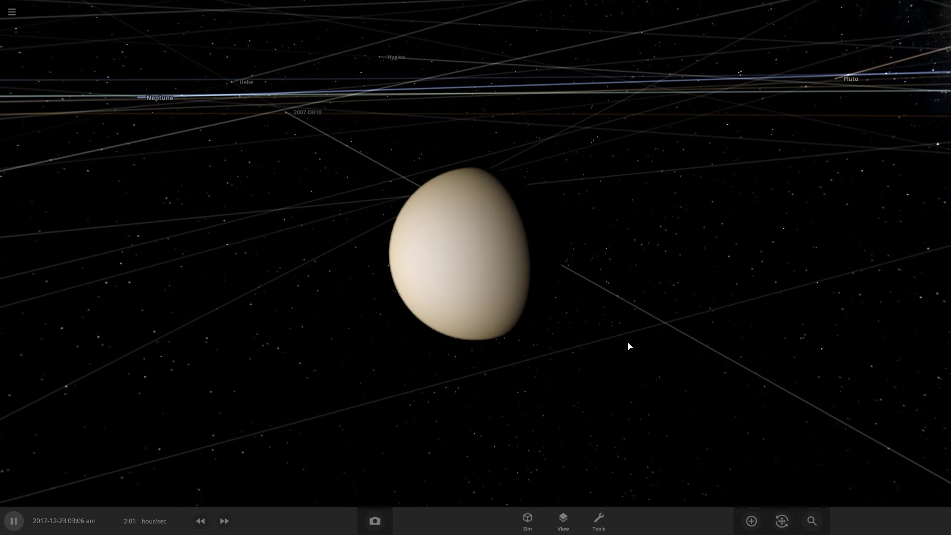
# Step: Open Venus's properties and review its surface temperature, elevation and water settings
pyautogui.click(504, 271)
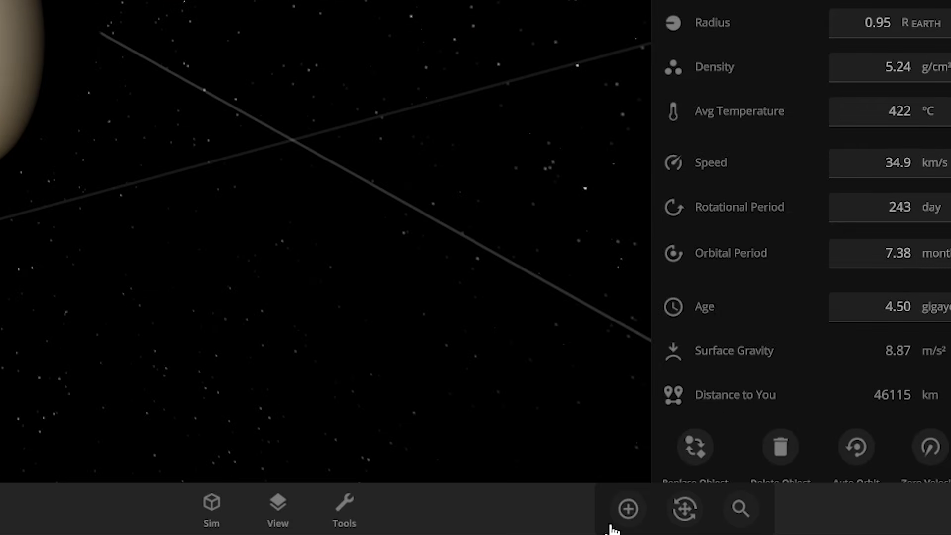
pyautogui.click(327, 508)
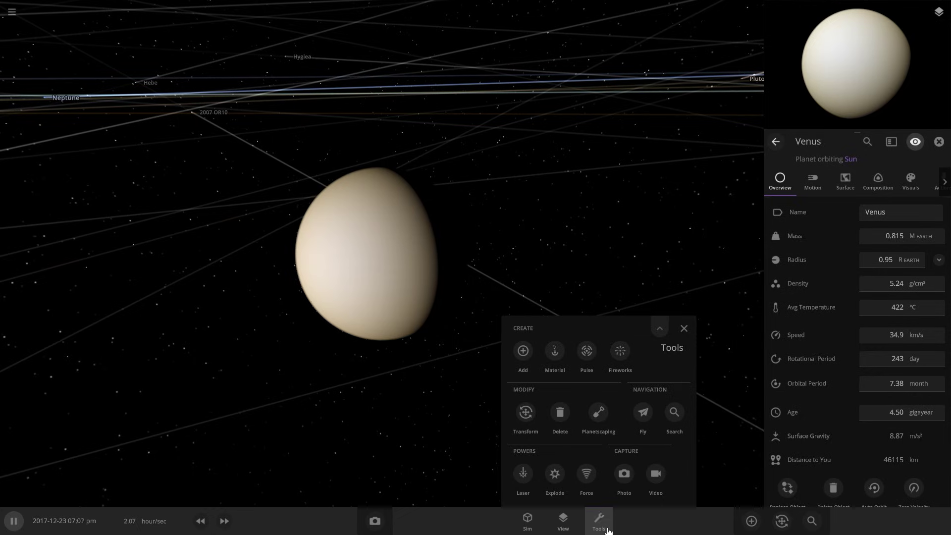
pyautogui.click(607, 529)
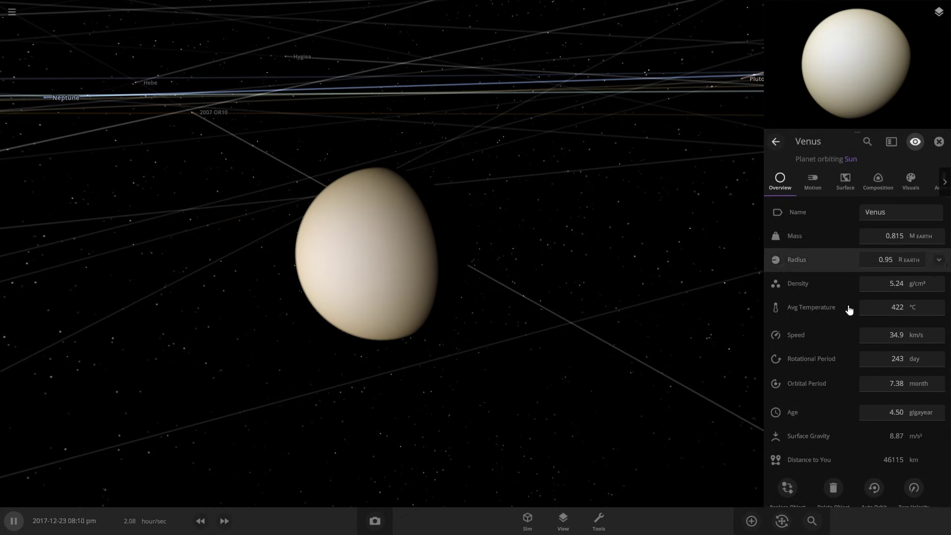
pyautogui.click(850, 183)
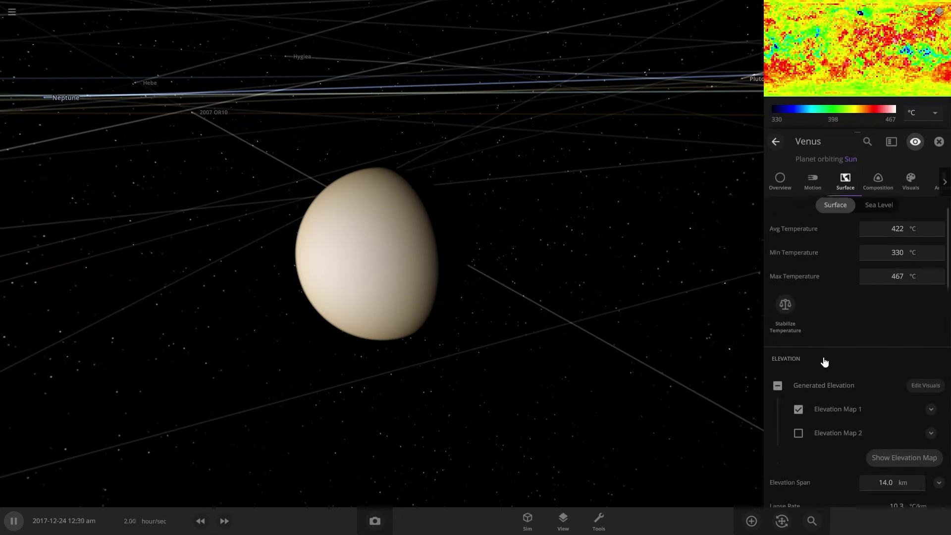
pyautogui.scroll(-3, 824, 361)
pyautogui.moveTo(533, 342); pyautogui.dragTo(565, 433)
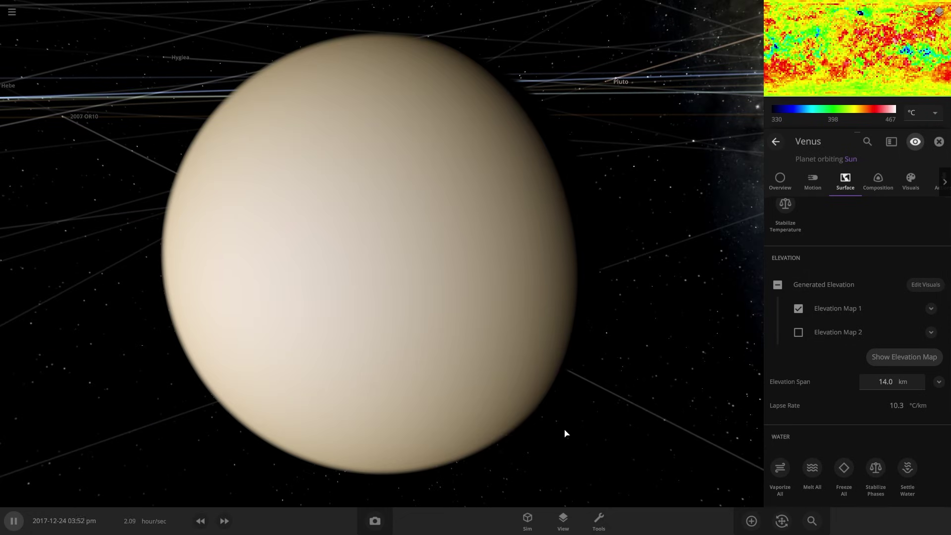
pyautogui.scroll(-4, 633, 352)
pyautogui.scroll(-3, 868, 310)
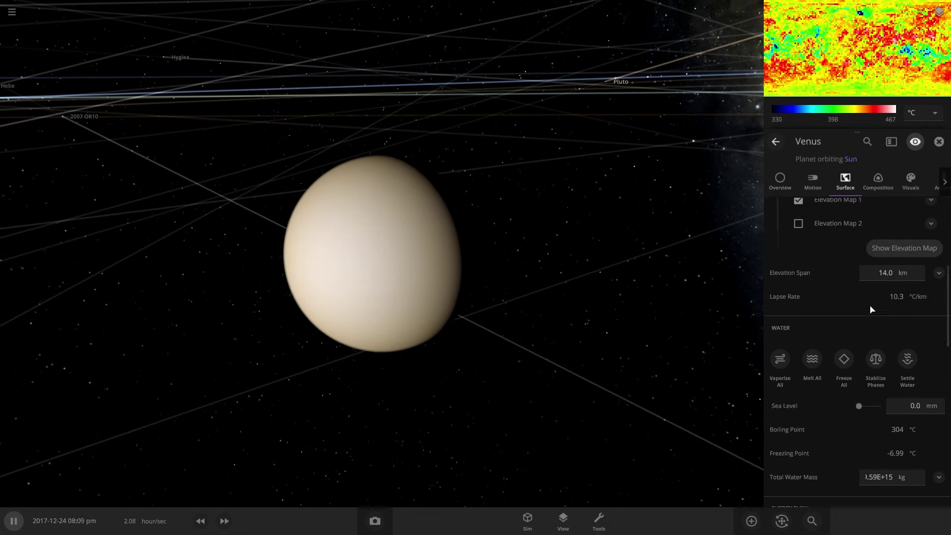
# Step: Hide Venus's atmosphere layer and inspect the bare surface from several sides before restoring the layer
pyautogui.click(917, 179)
pyautogui.click(777, 270)
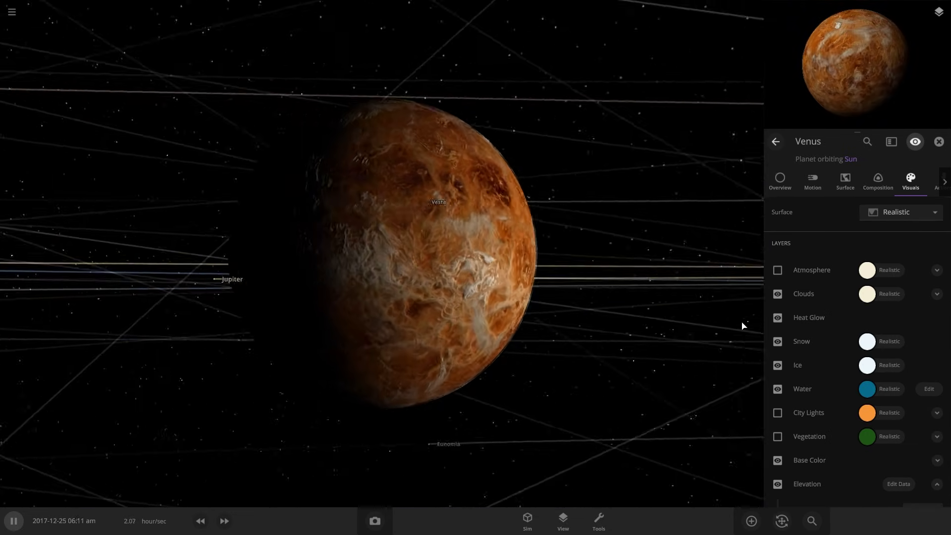
pyautogui.moveTo(741, 325); pyautogui.dragTo(389, 352)
pyautogui.scroll(3, 388, 353)
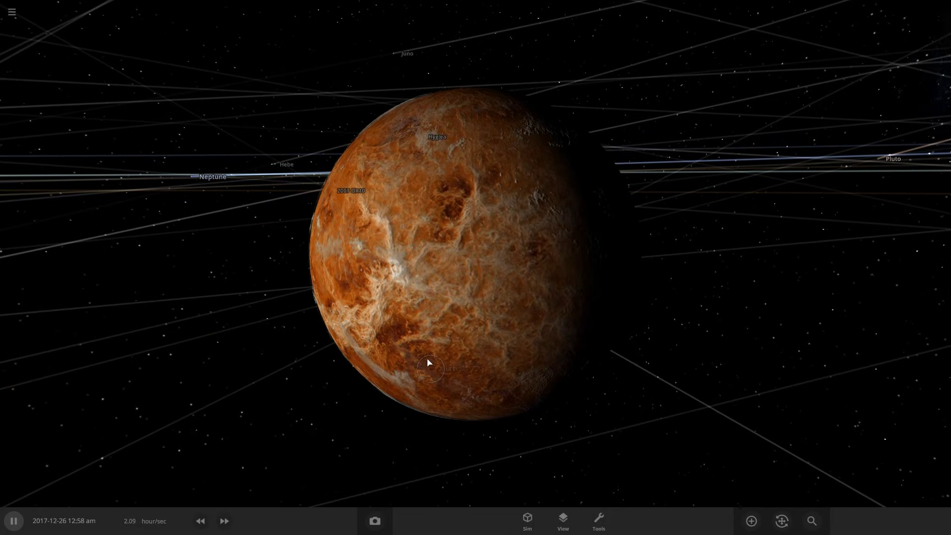
pyautogui.click(430, 364)
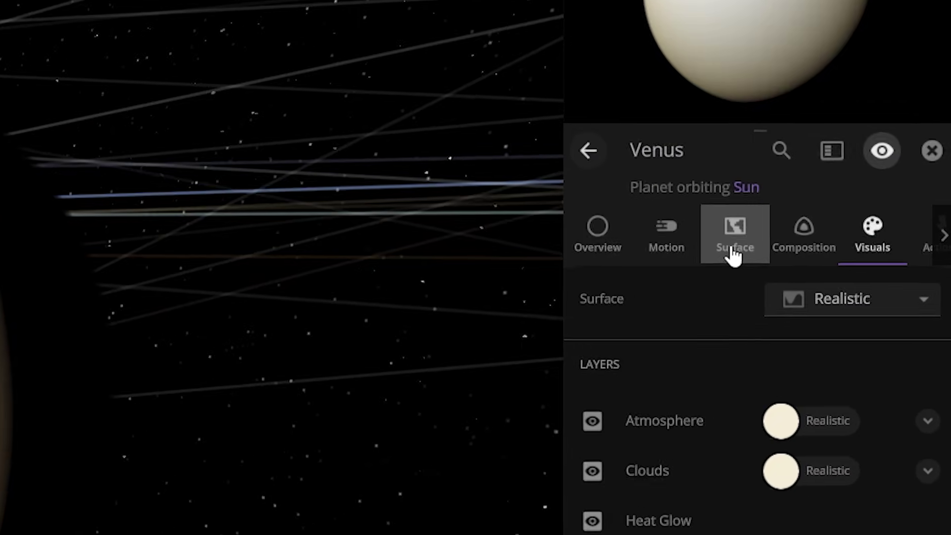
# Step: Set Venus's atmosphere mass to 1 in Earth units
pyautogui.click(844, 193)
pyautogui.scroll(-10, 793, 278)
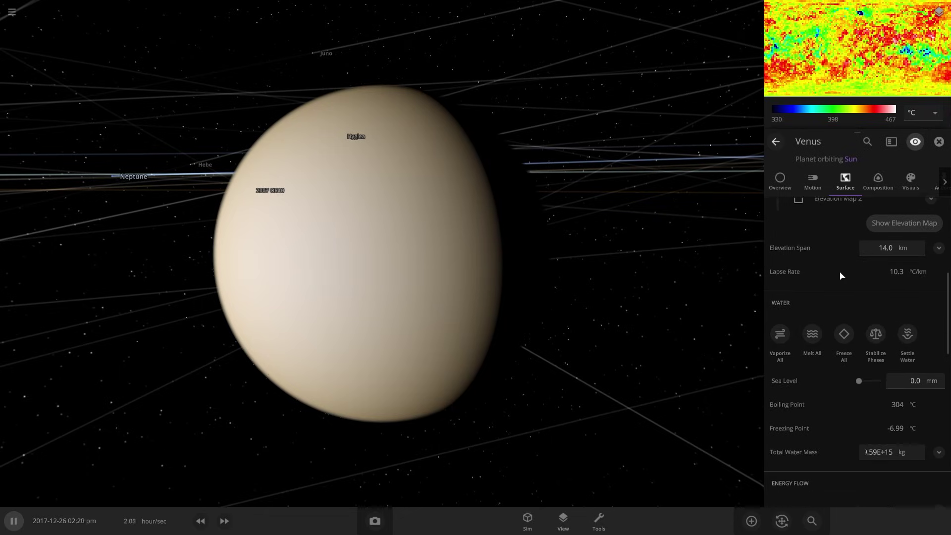
pyautogui.click(867, 331)
pyautogui.write('1')
pyautogui.press('Return')
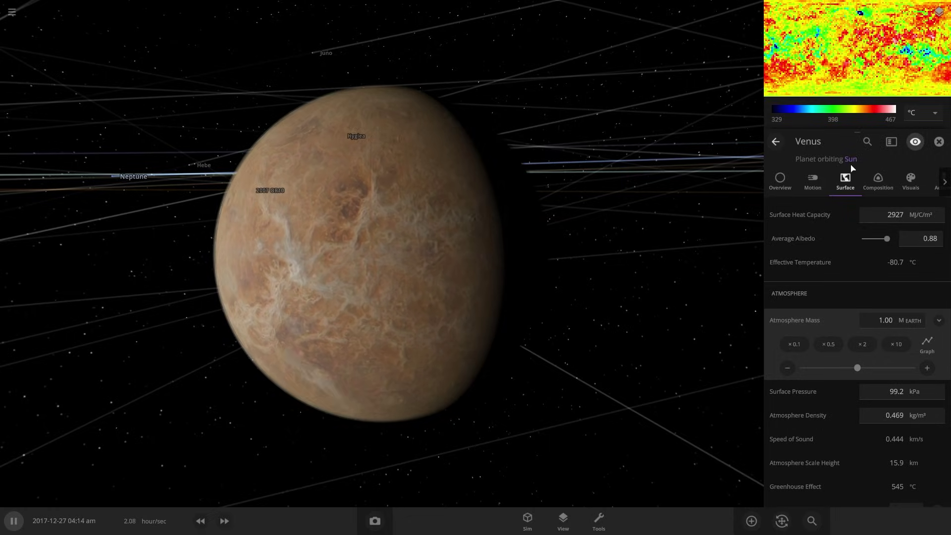
# Step: Speed up the simulation to about 1.25 years per second with Venus's surface properties open
pyautogui.click(791, 192)
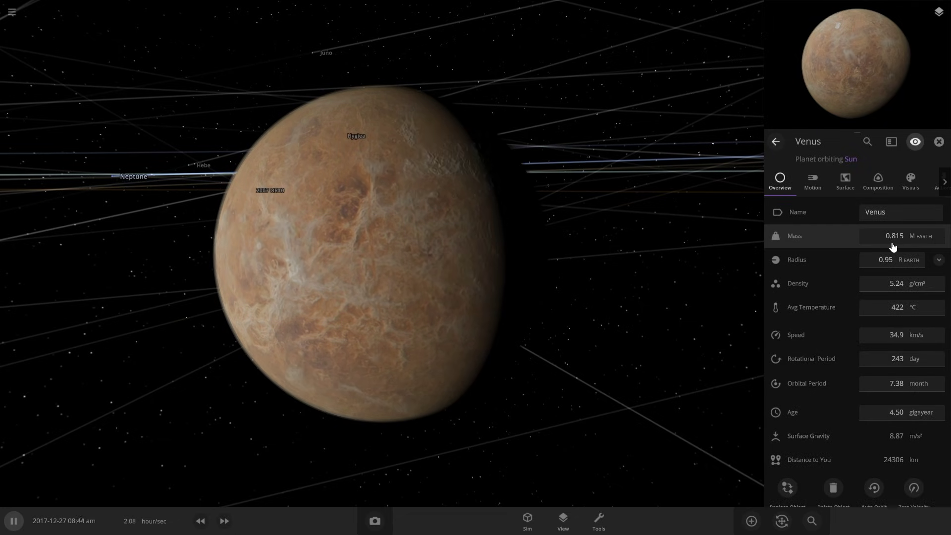
pyautogui.moveTo(631, 246); pyautogui.dragTo(705, 269)
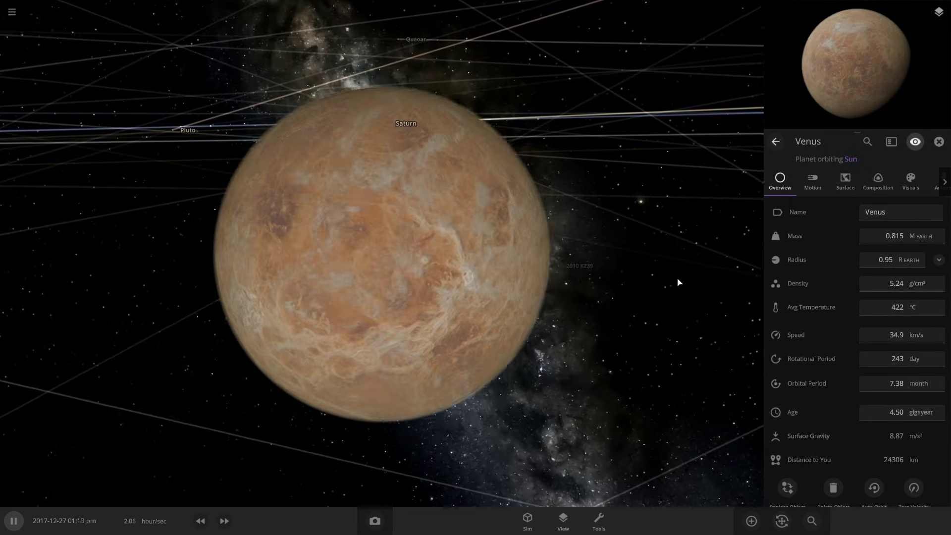
pyautogui.scroll(3, 696, 251)
pyautogui.scroll(-5, 682, 251)
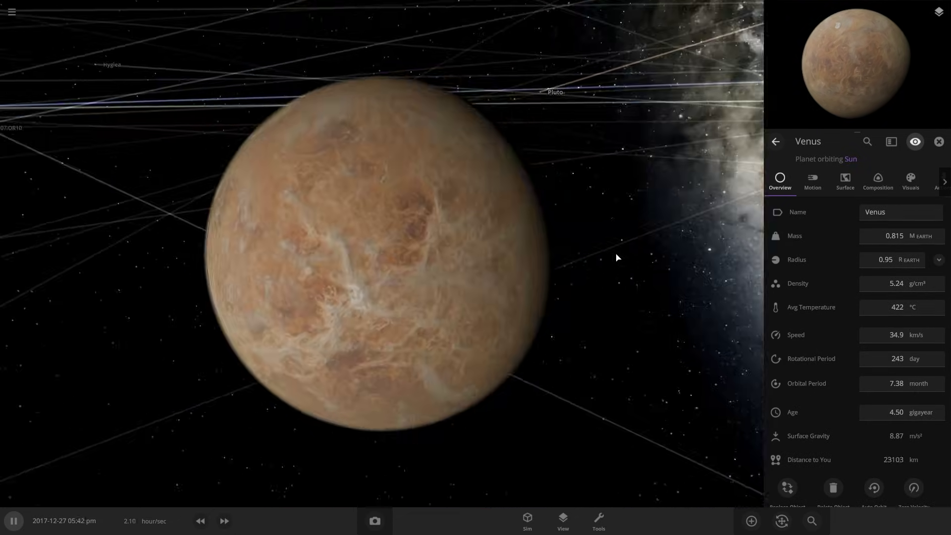
pyautogui.click(838, 187)
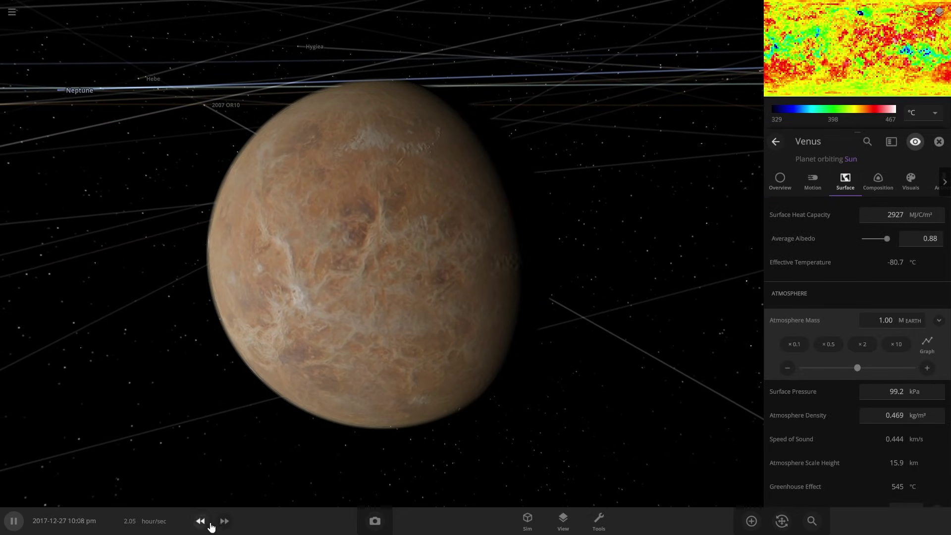
pyautogui.click(224, 524)
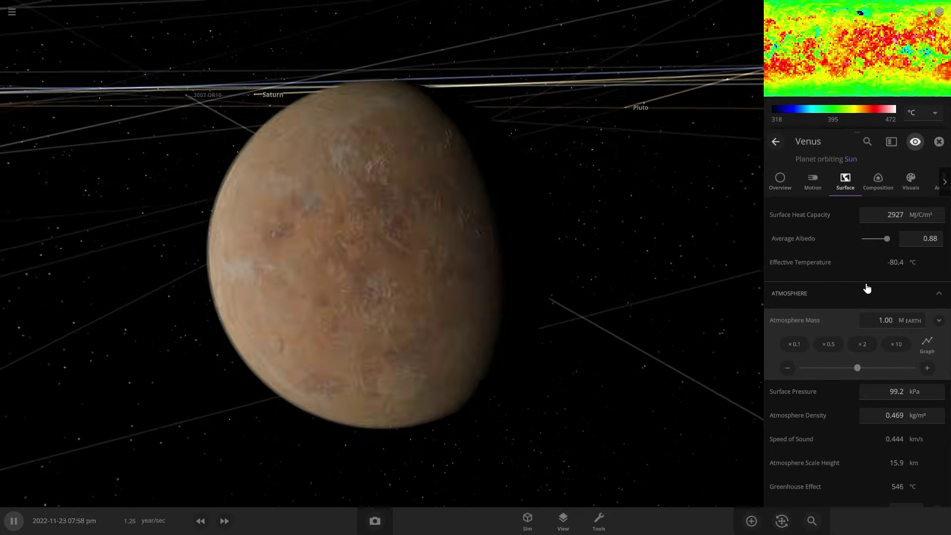
# Step: Reduce the number of atmosphere layers under Venus's infrared emissivity to 10, and fine-tune it to 9
pyautogui.scroll(-3, 872, 322)
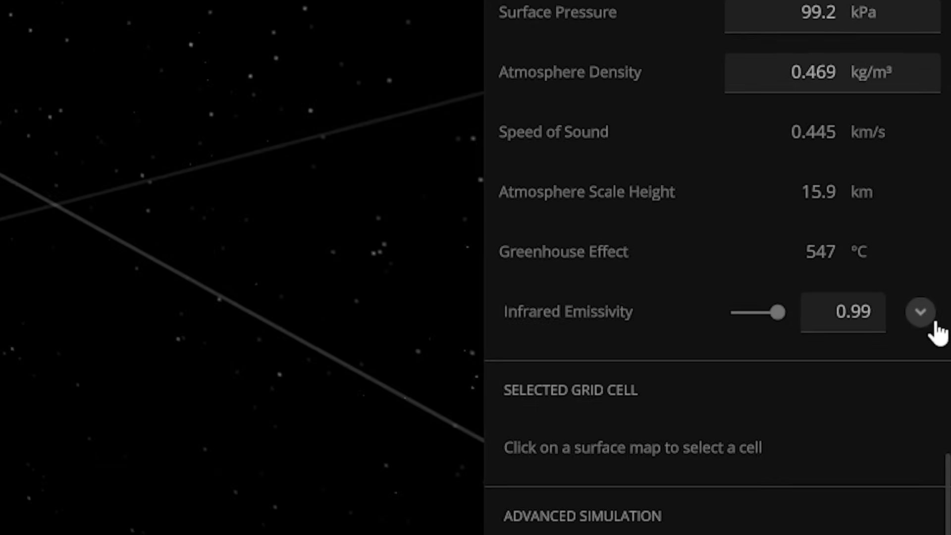
pyautogui.click(938, 357)
pyautogui.doubleClick(822, 386)
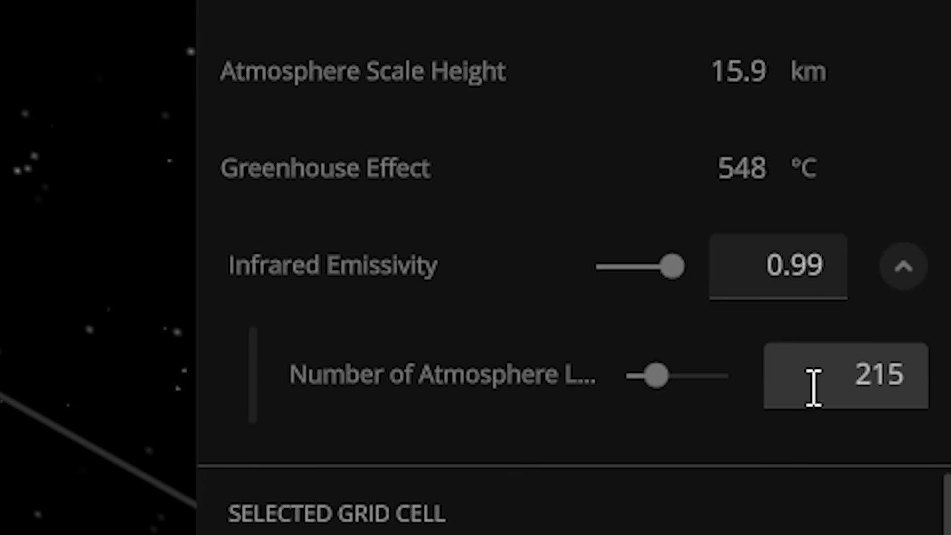
pyautogui.press('Return')
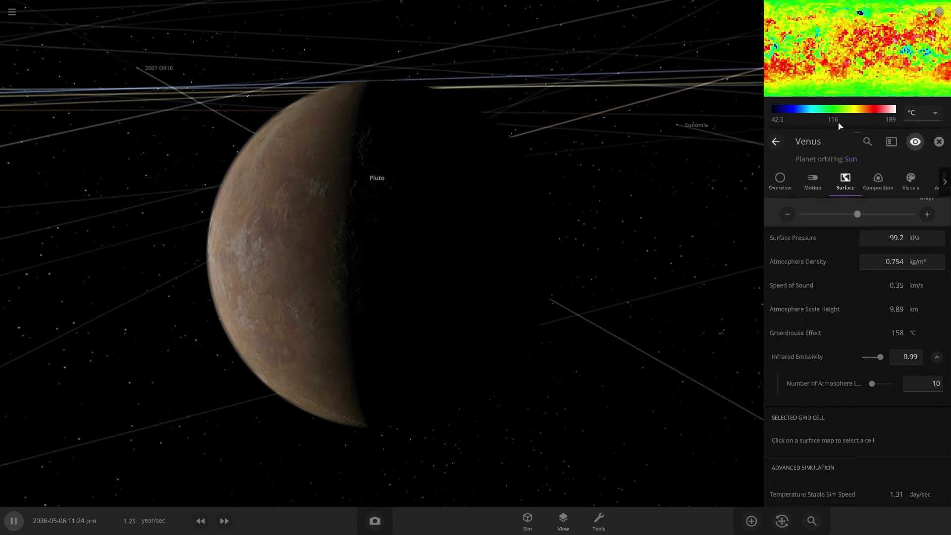
pyautogui.doubleClick(930, 385)
pyautogui.write('9')
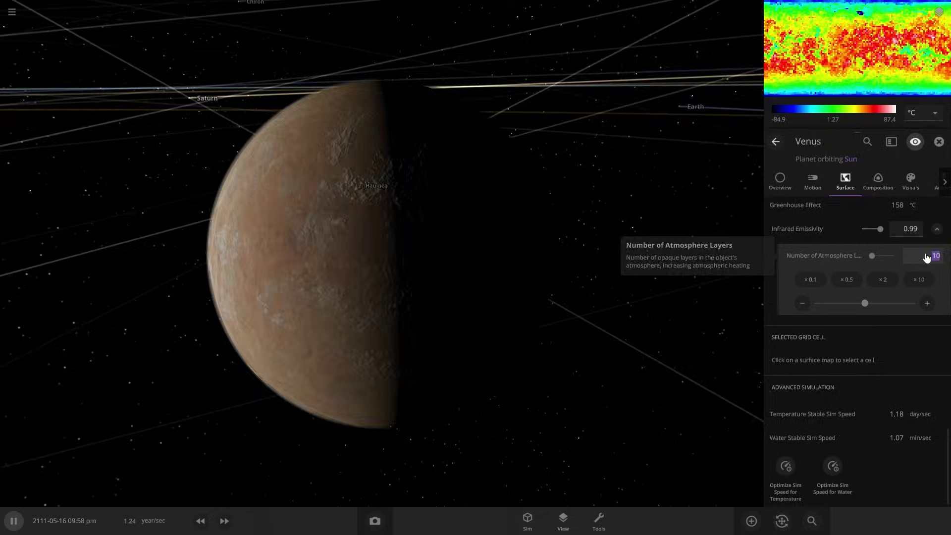
pyautogui.press('Return')
# Step: Check Venus's surface temperatures and slow the simulation to a target speed of 10 min/sec
pyautogui.scroll(-10, 926, 257)
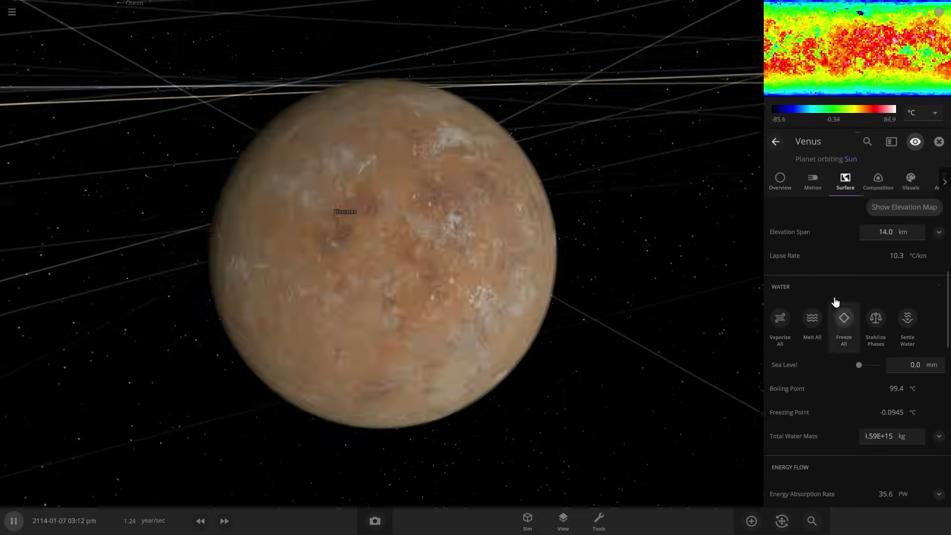
pyautogui.scroll(3, 831, 298)
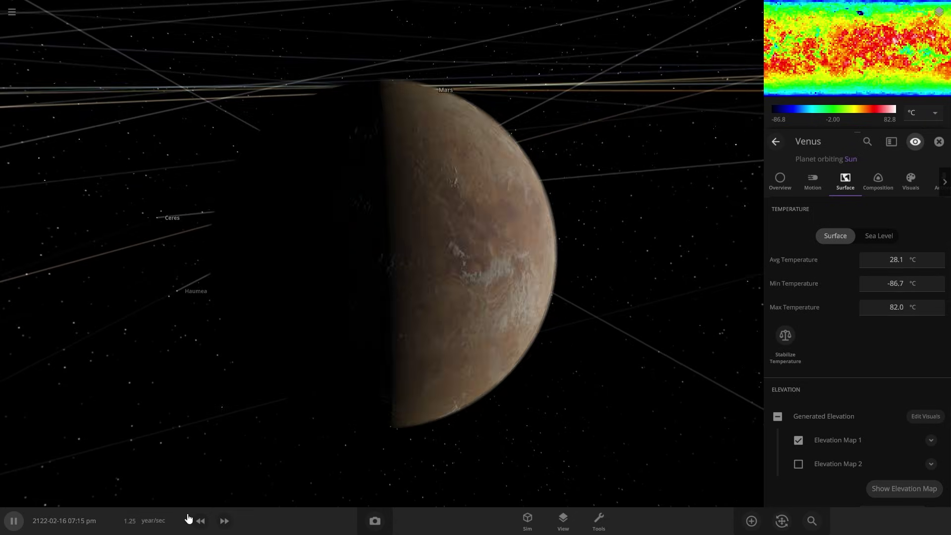
pyautogui.click(200, 521)
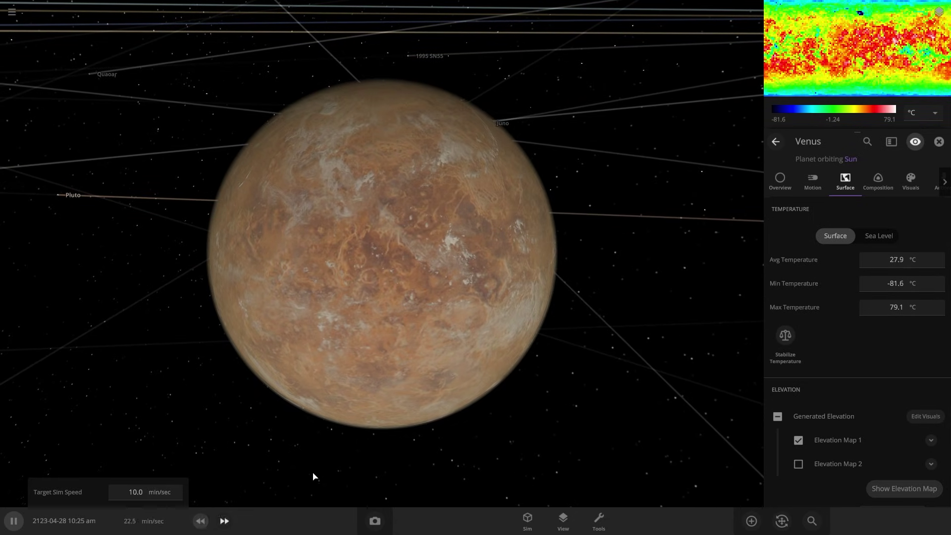
pyautogui.moveTo(336, 453); pyautogui.dragTo(238, 399)
pyautogui.scroll(3, 226, 410)
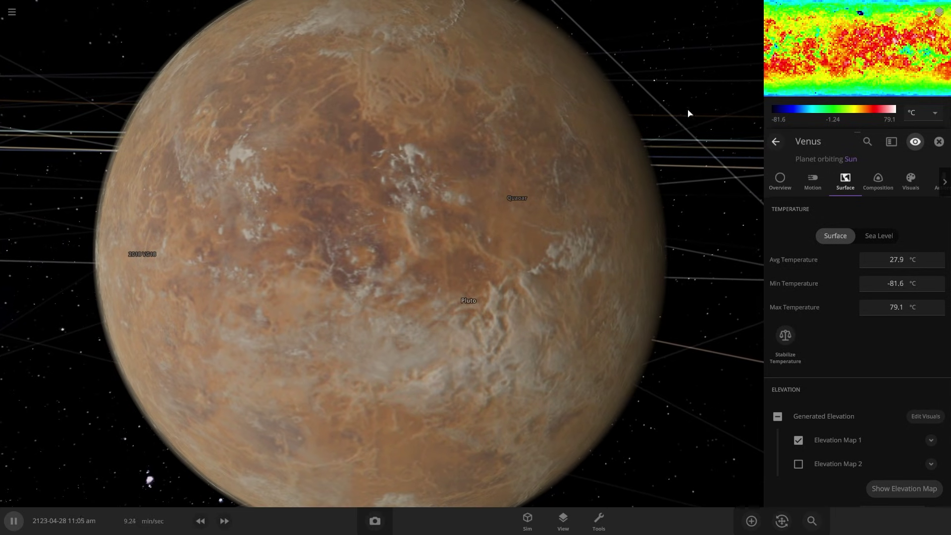
# Step: Examine Venus's composition data, including core properties, Earth similarity and life likelihood
pyautogui.scroll(-20, 879, 367)
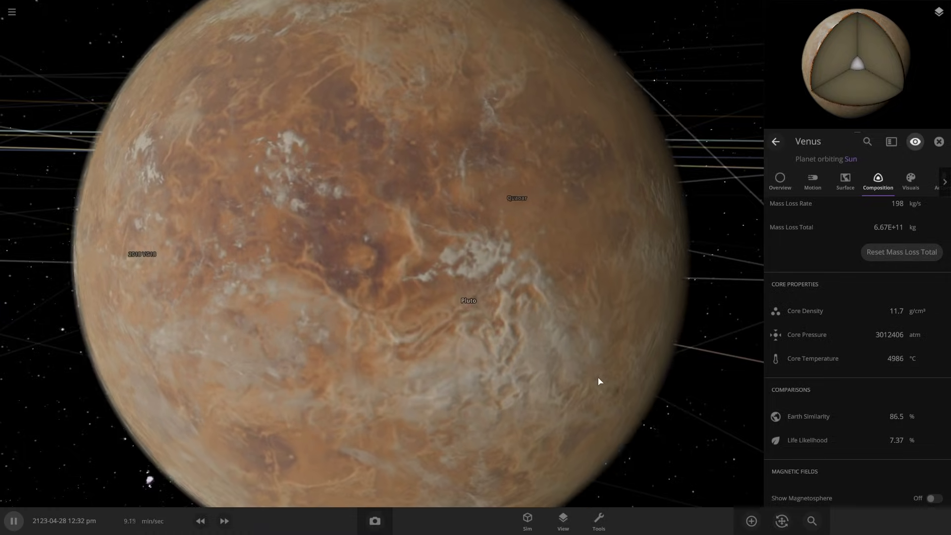
pyautogui.scroll(-5, 618, 372)
pyautogui.scroll(3, 664, 314)
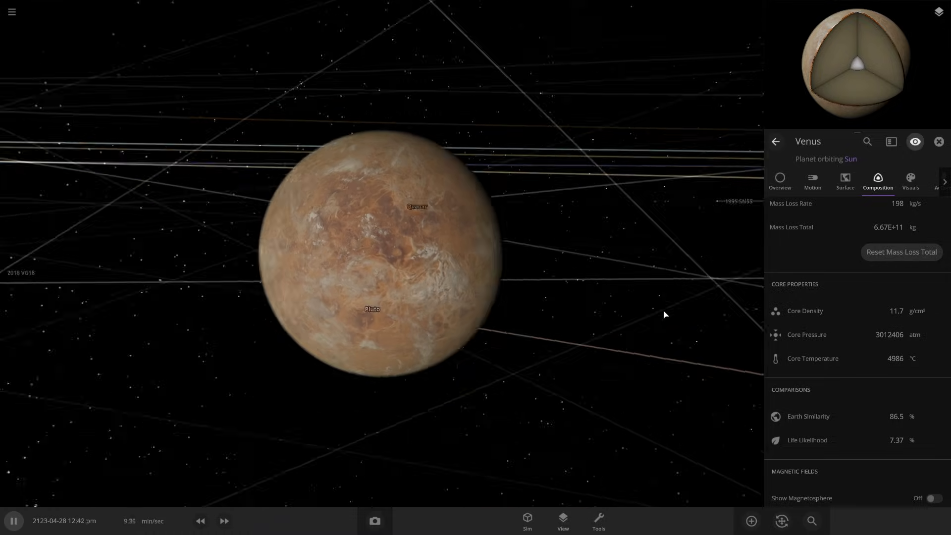
pyautogui.moveTo(663, 314); pyautogui.dragTo(612, 314)
pyautogui.scroll(-1, 611, 314)
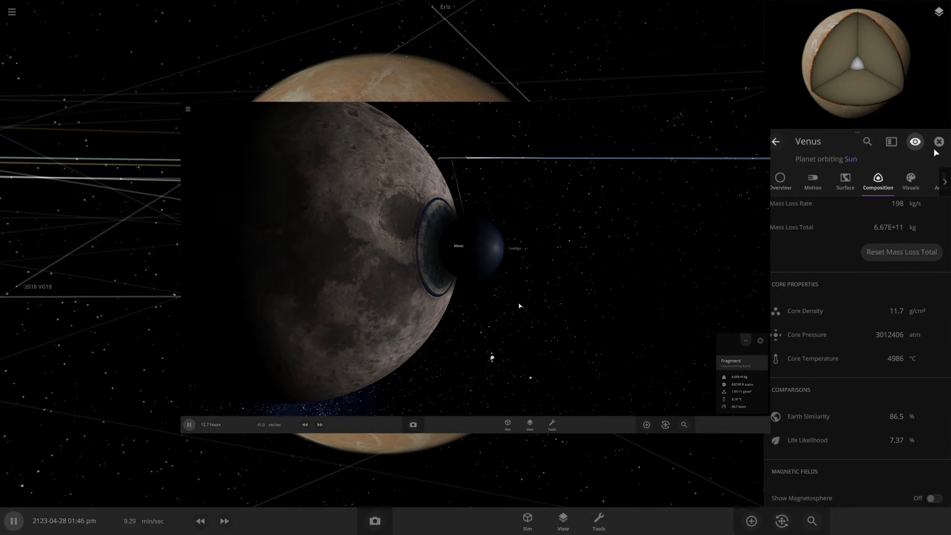
# Step: Spray water onto Venus's sunlit side with the Material tool to form an ocean
pyautogui.click(598, 520)
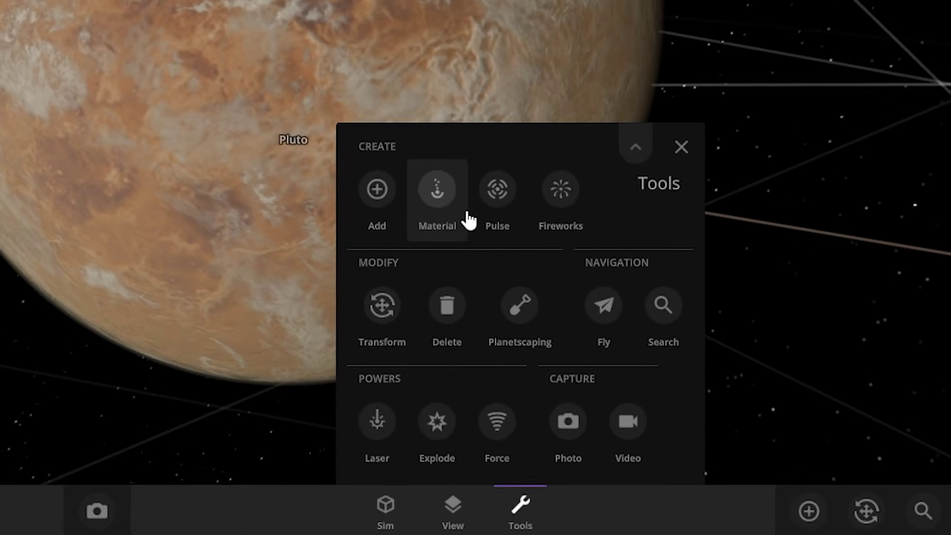
pyautogui.click(564, 347)
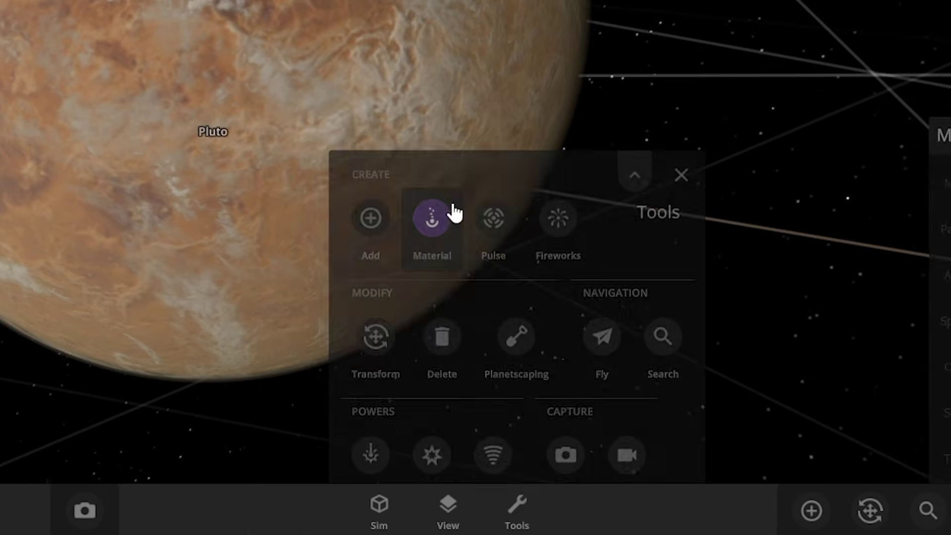
pyautogui.scroll(3, 255, 153)
pyautogui.click(491, 161)
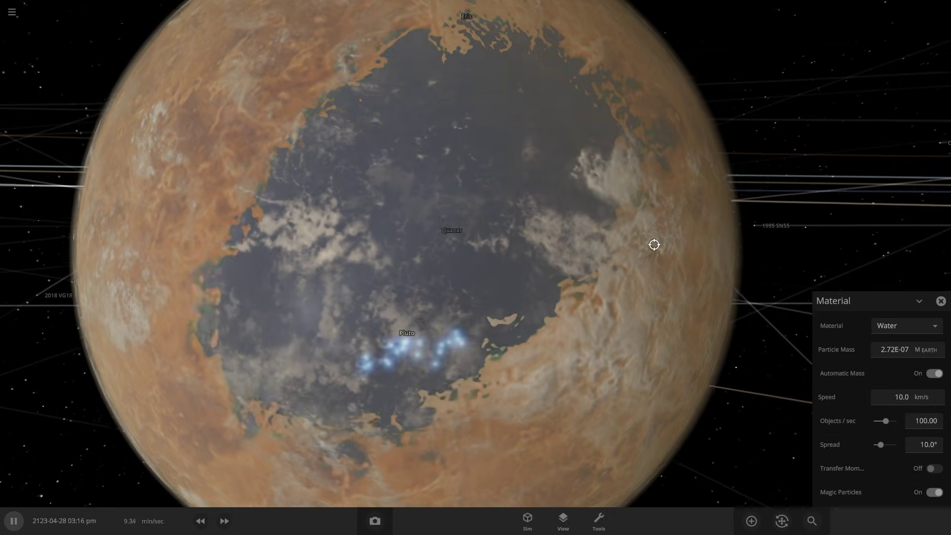
# Step: Light up Venus's night side and spray water across it and the remaining dry regions
pyautogui.scroll(10, 654, 241)
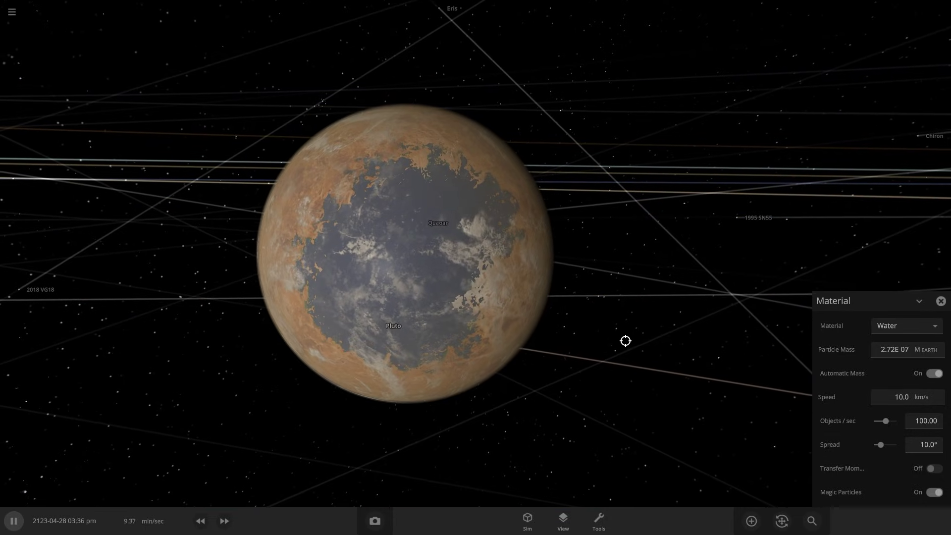
pyautogui.moveTo(625, 341); pyautogui.dragTo(363, 332, button='right')
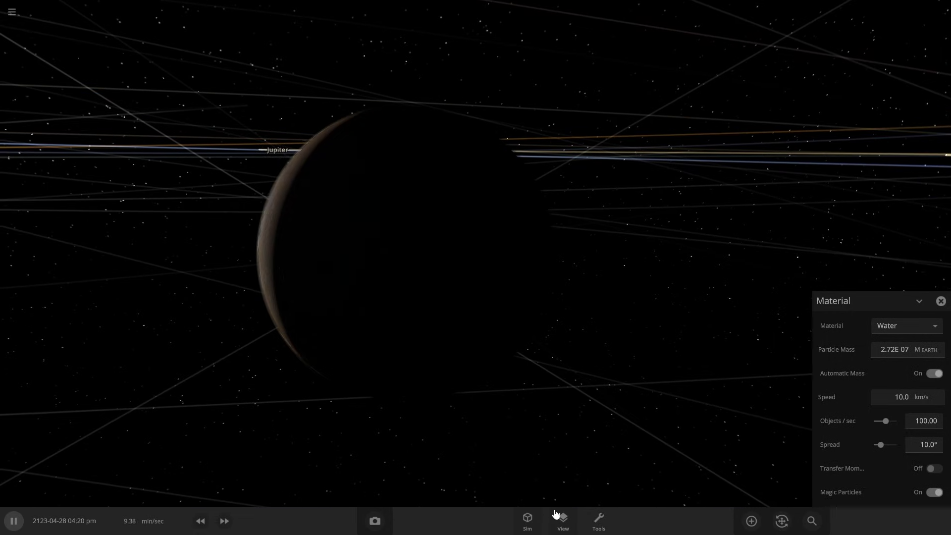
pyautogui.click(559, 515)
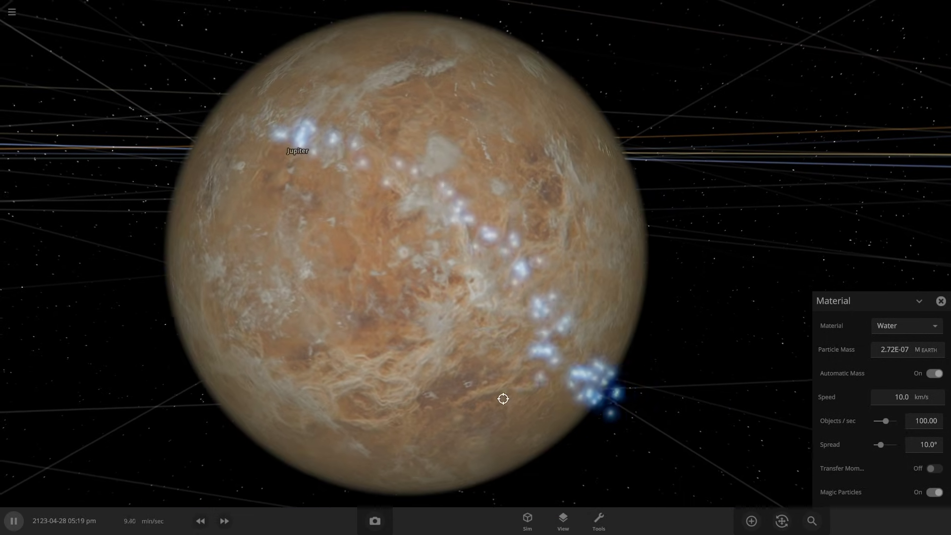
pyautogui.moveTo(503, 398); pyautogui.dragTo(473, 395, button='right')
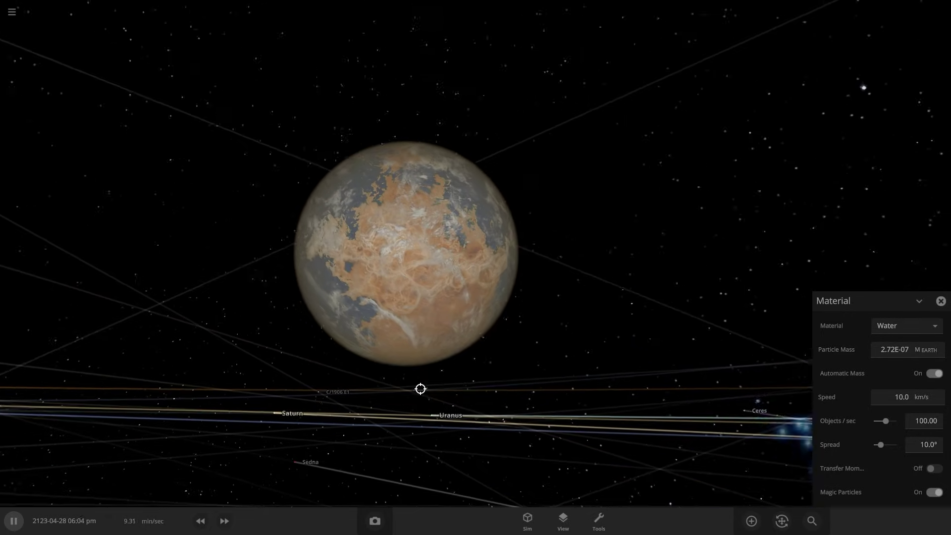
pyautogui.moveTo(420, 388); pyautogui.dragTo(416, 342, button='right')
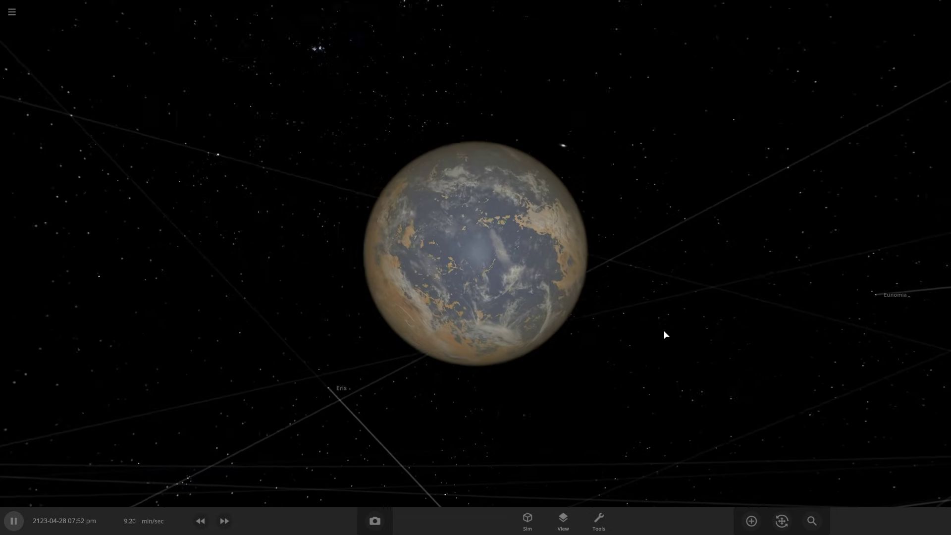
# Step: Settle the water on Venus's surface and inspect the oceans around the globe
pyautogui.click(435, 244)
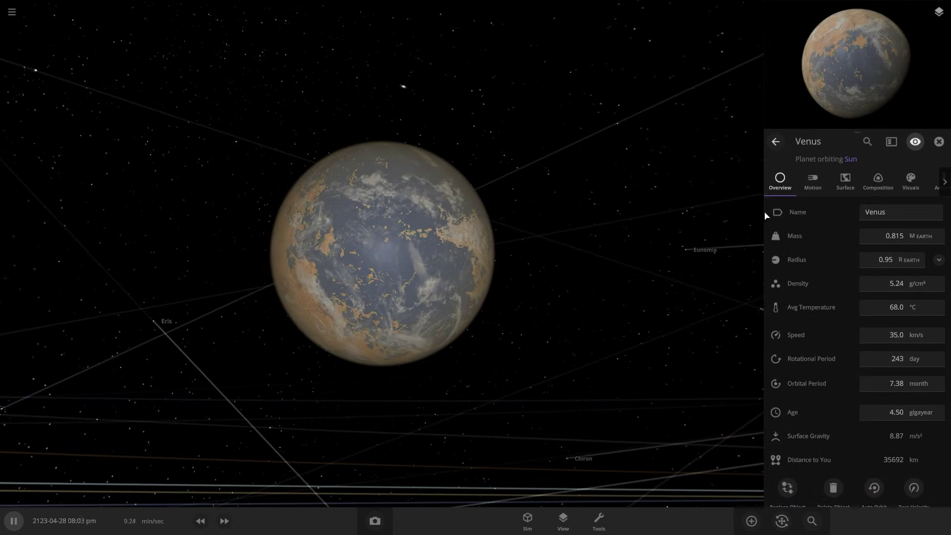
pyautogui.click(845, 189)
pyautogui.scroll(-10, 855, 334)
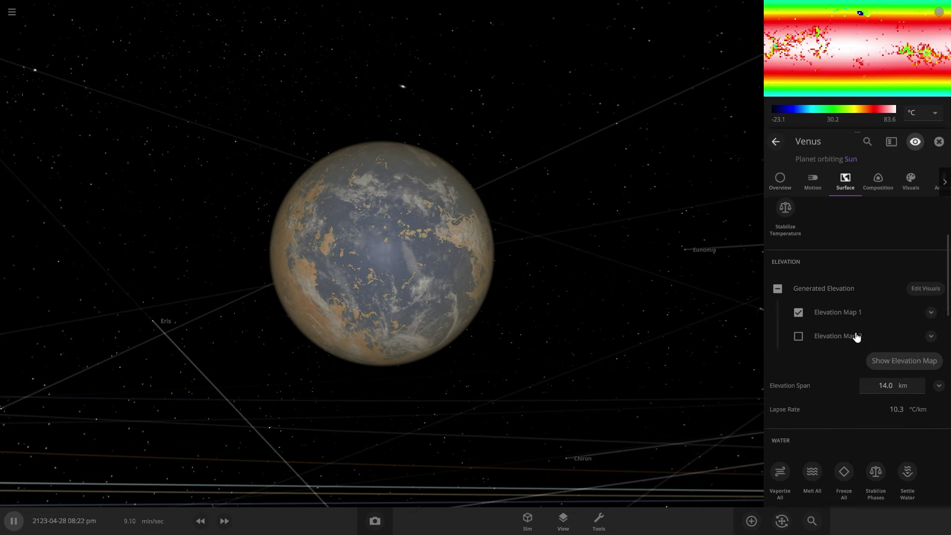
pyautogui.click(906, 297)
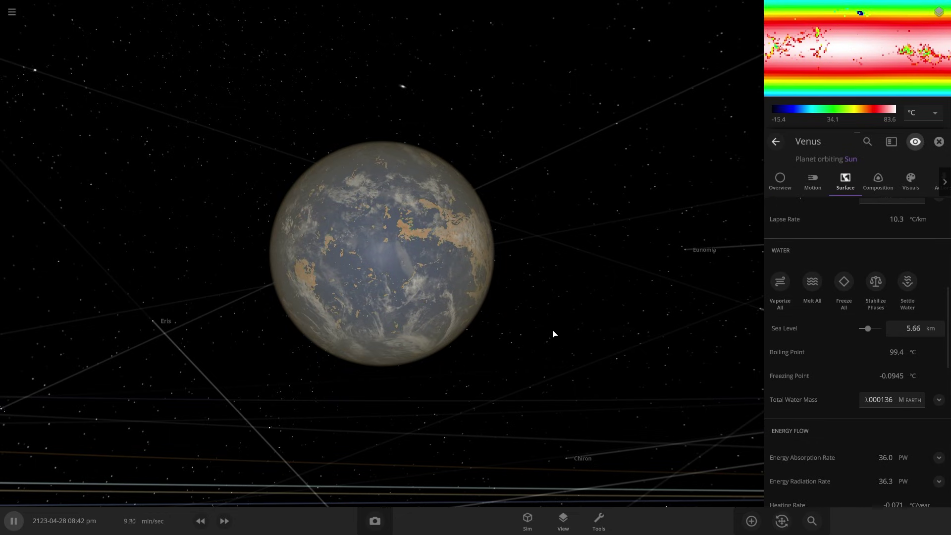
pyautogui.moveTo(524, 320); pyautogui.dragTo(599, 338)
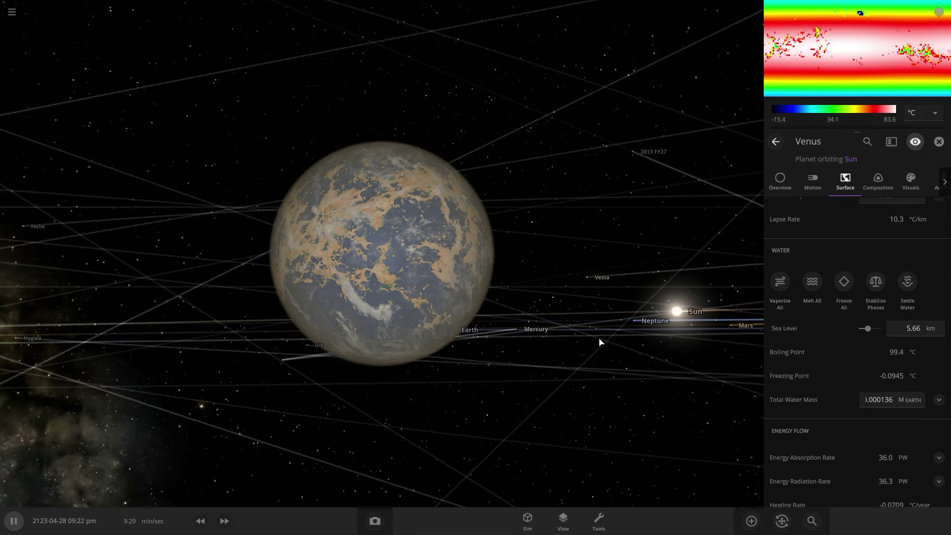
pyautogui.moveTo(599, 342); pyautogui.dragTo(578, 369)
pyautogui.scroll(3, 570, 367)
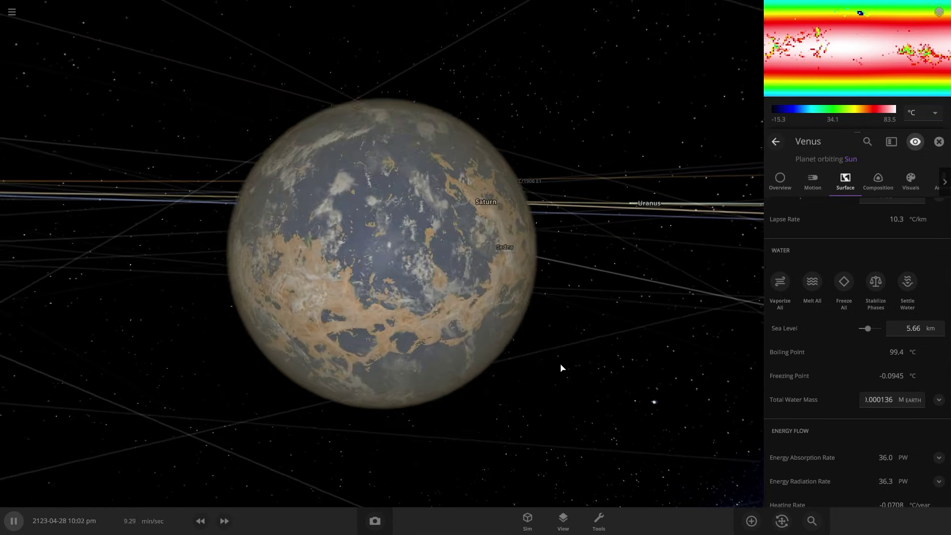
# Step: Check Venus's Earth similarity, life likelihood and rotation properties
pyautogui.click(878, 182)
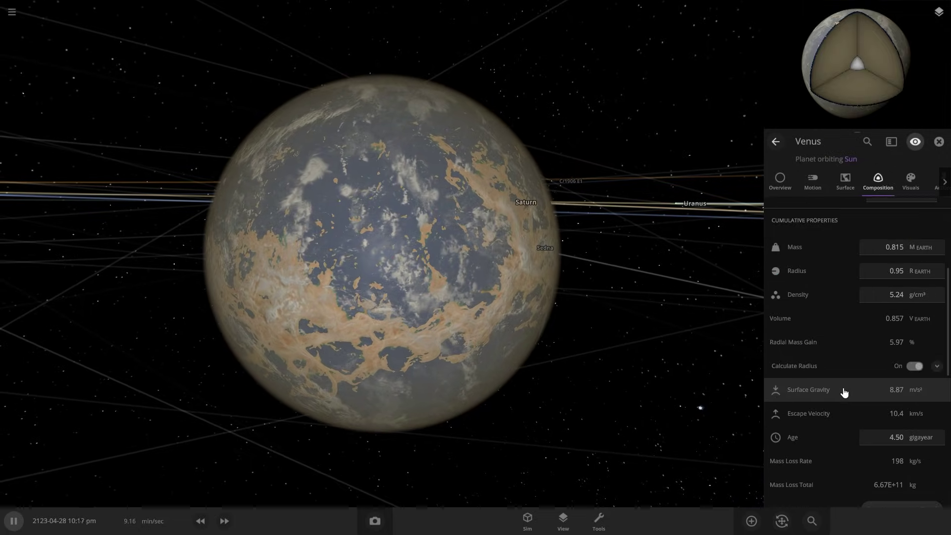
pyautogui.scroll(-5, 845, 393)
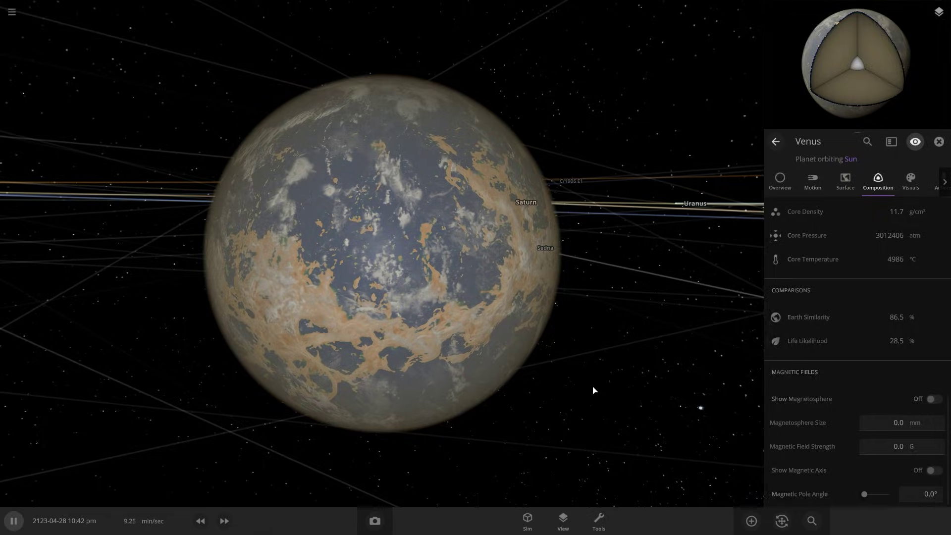
pyautogui.moveTo(592, 387); pyautogui.dragTo(570, 388)
pyautogui.click(551, 353)
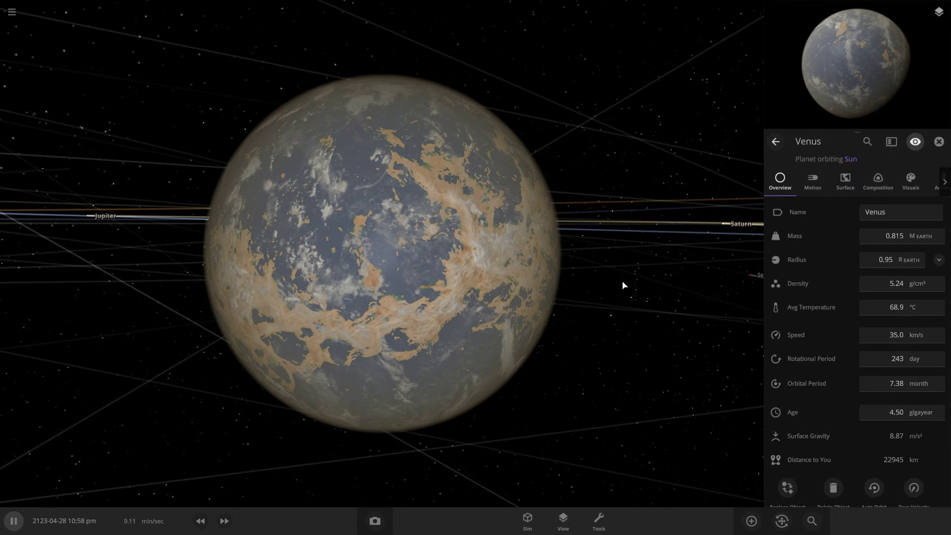
pyautogui.click(813, 183)
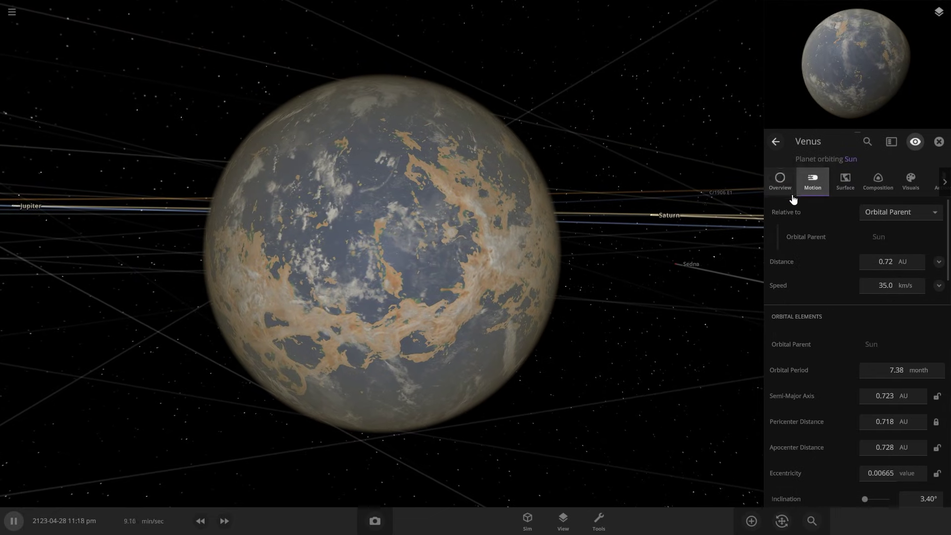
pyautogui.scroll(-10, 852, 312)
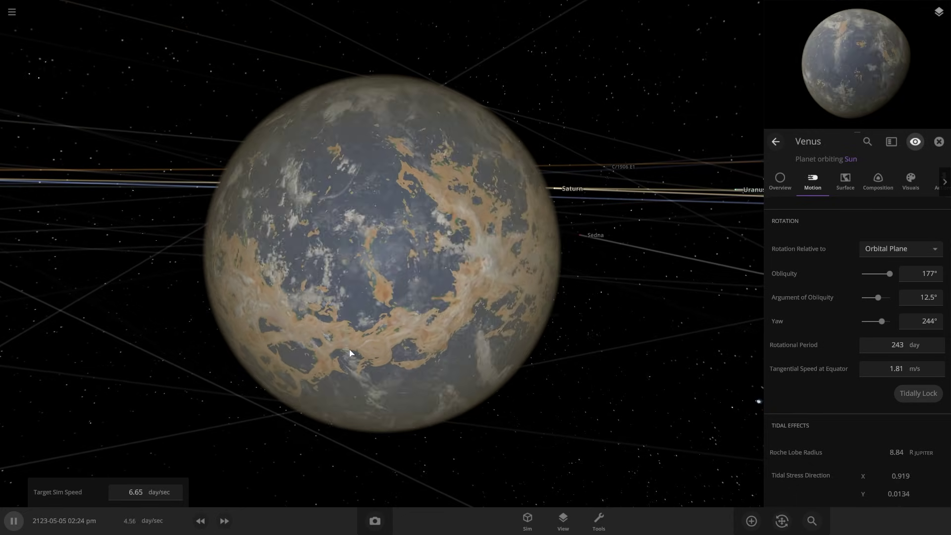
# Step: Slow the simulation and add a random asteroid near Venus
pyautogui.click(201, 522)
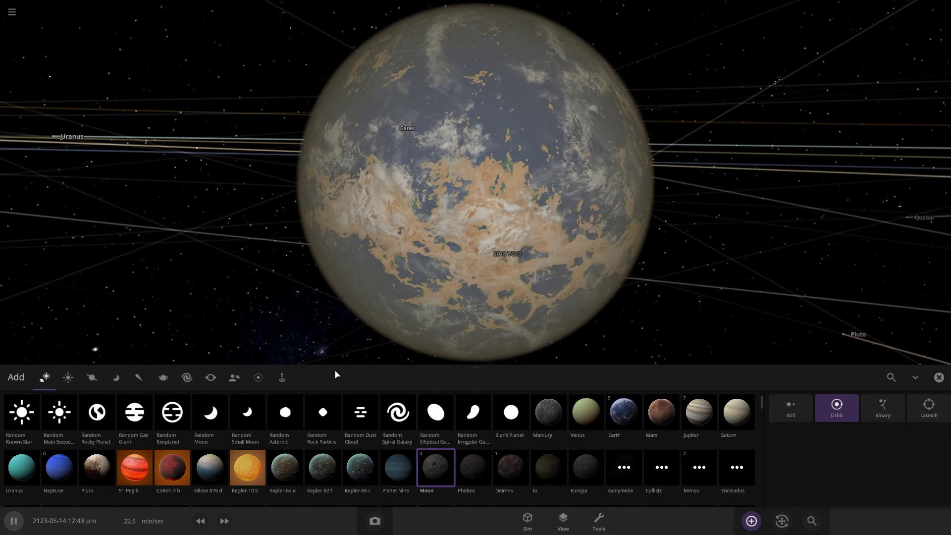
pyautogui.click(120, 378)
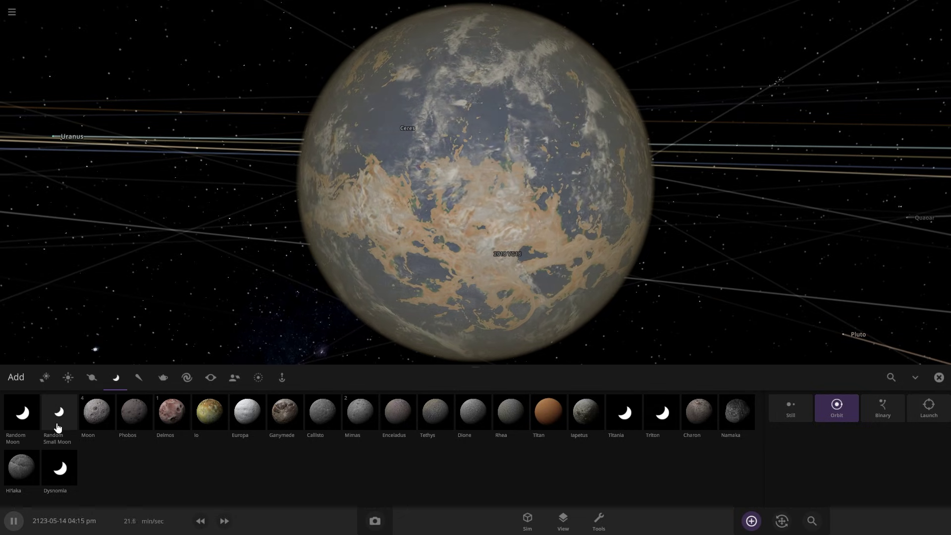
pyautogui.click(138, 380)
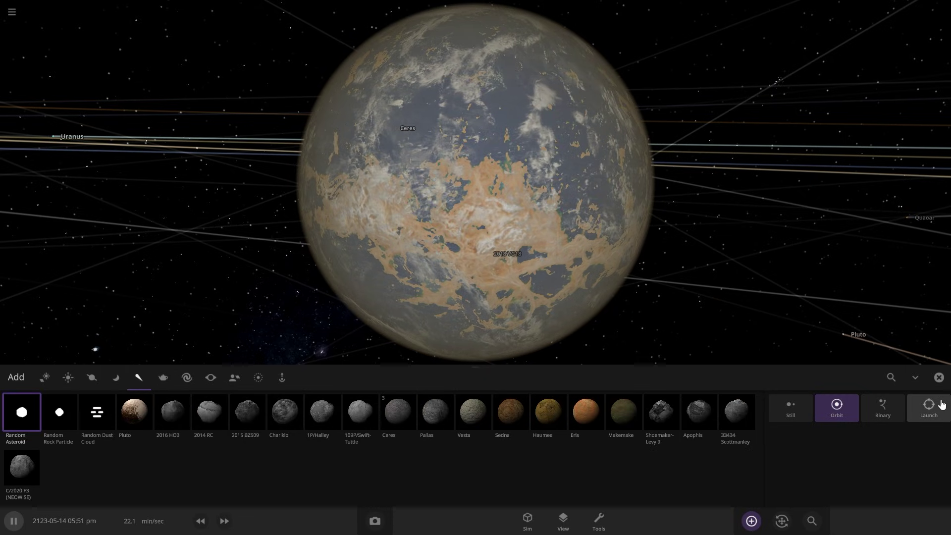
pyautogui.click(339, 162)
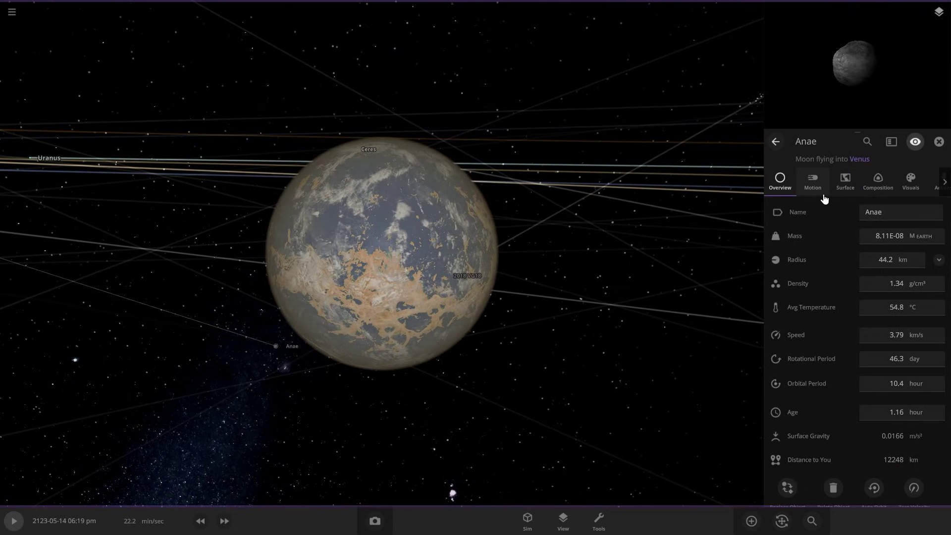
# Step: Change the new asteroid's speed relative to Venus
pyautogui.click(815, 184)
pyautogui.click(887, 286)
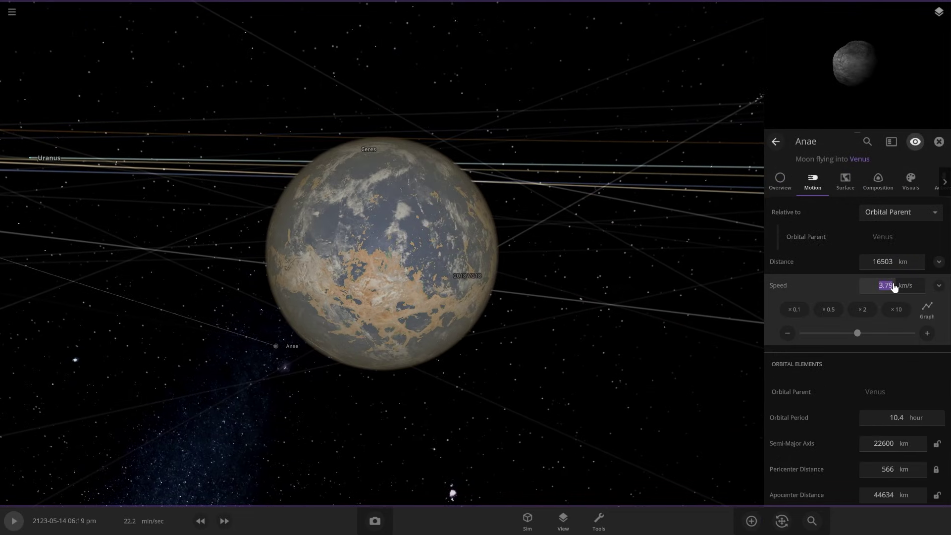
pyautogui.write('0')
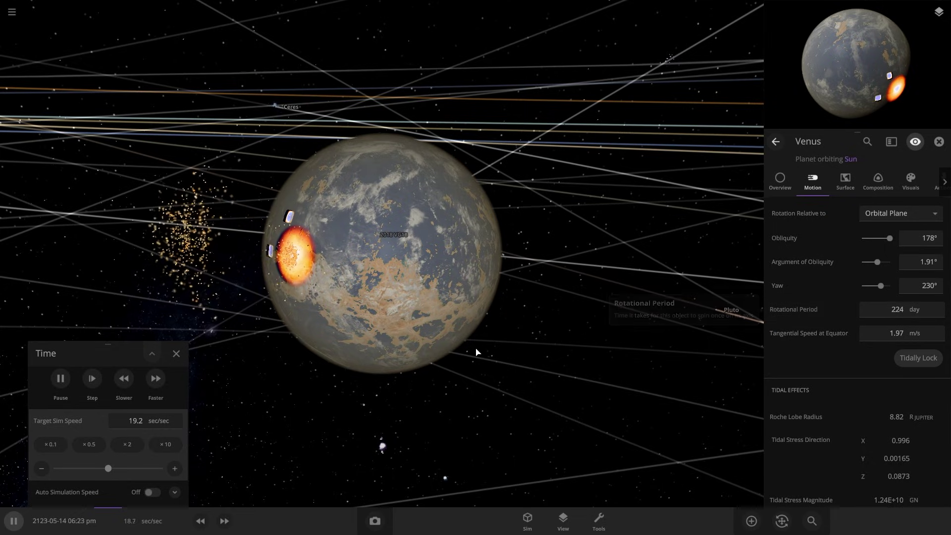
# Step: Inspect the asteroid impact site on Venus, close the time settings and speed up the simulation
pyautogui.moveTo(433, 351)
pyautogui.mouseDown()
pyautogui.moveTo(513, 374)
pyautogui.moveTo(452, 354)
pyautogui.mouseUp()
pyautogui.scroll(3, 497, 371)
pyautogui.click(181, 351)
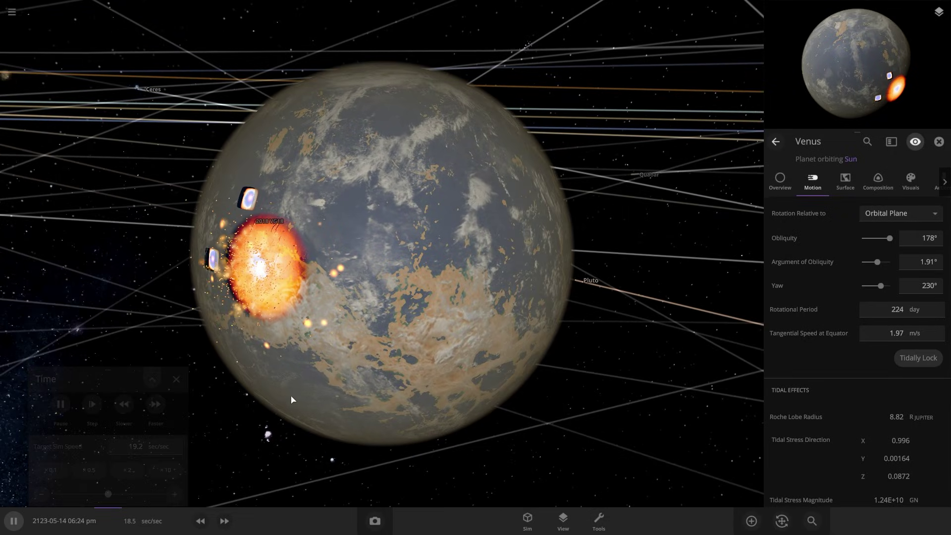
pyautogui.click(224, 524)
pyautogui.click(223, 523)
pyautogui.click(224, 523)
pyautogui.click(224, 523)
pyautogui.click(224, 522)
pyautogui.moveTo(224, 525); pyautogui.dragTo(224, 524)
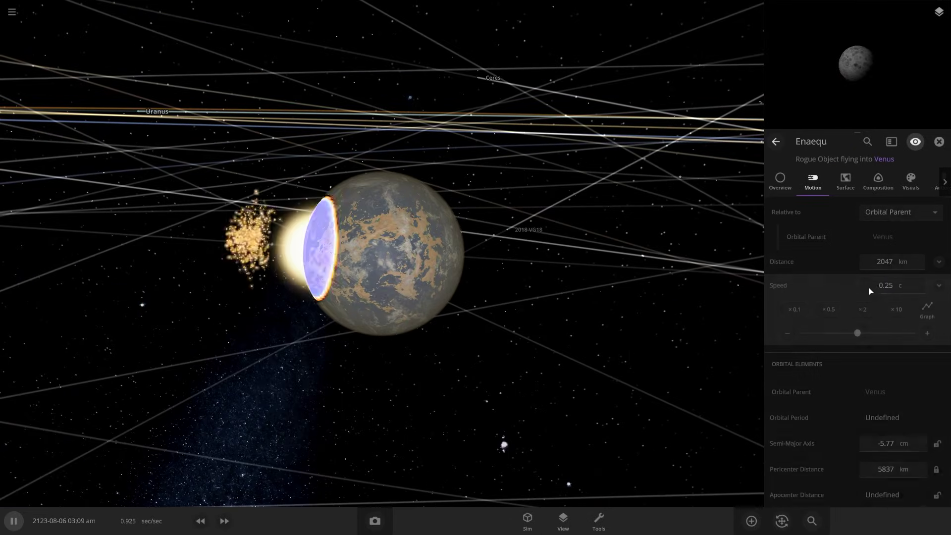
# Step: Watch the 0.25 c asteroid strike Venus and check the planet's rotational period
pyautogui.press('space')
pyautogui.press('space')
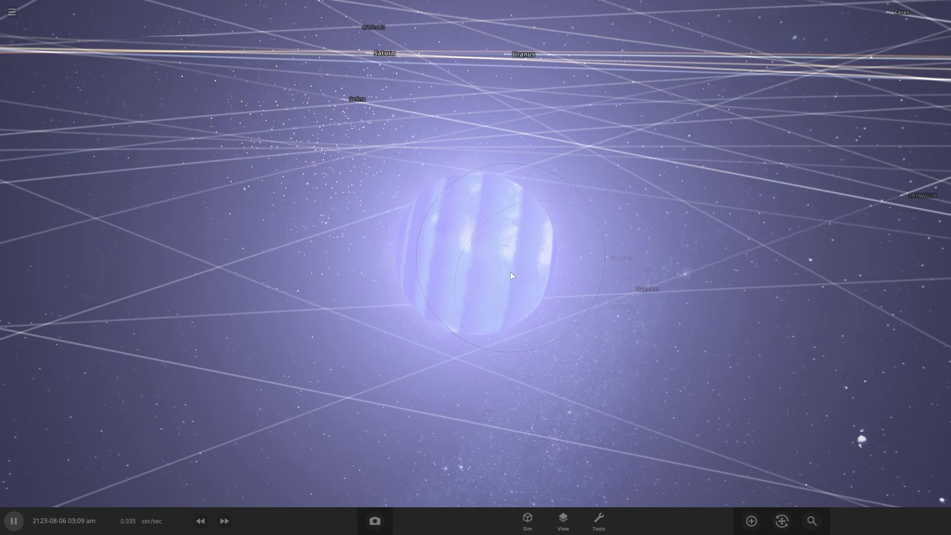
pyautogui.click(513, 272)
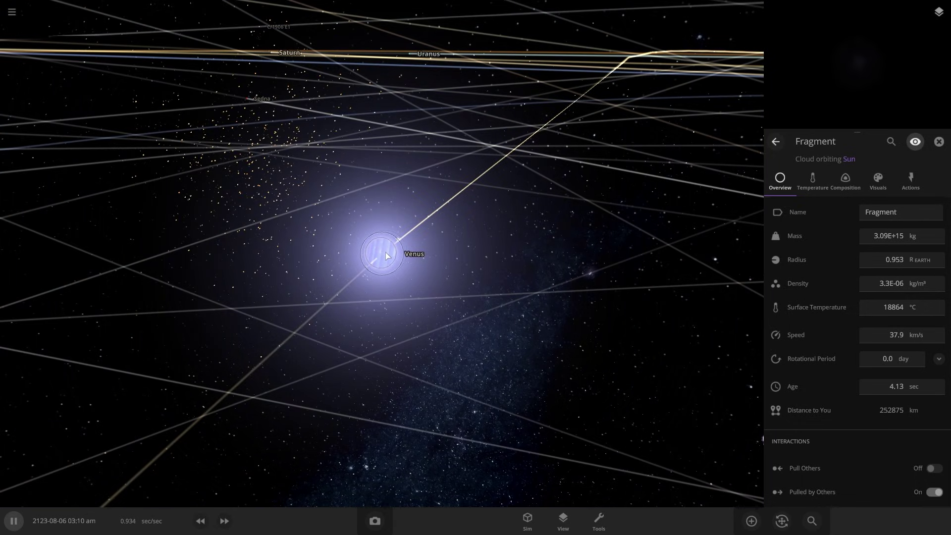
pyautogui.click(387, 256)
pyautogui.click(813, 182)
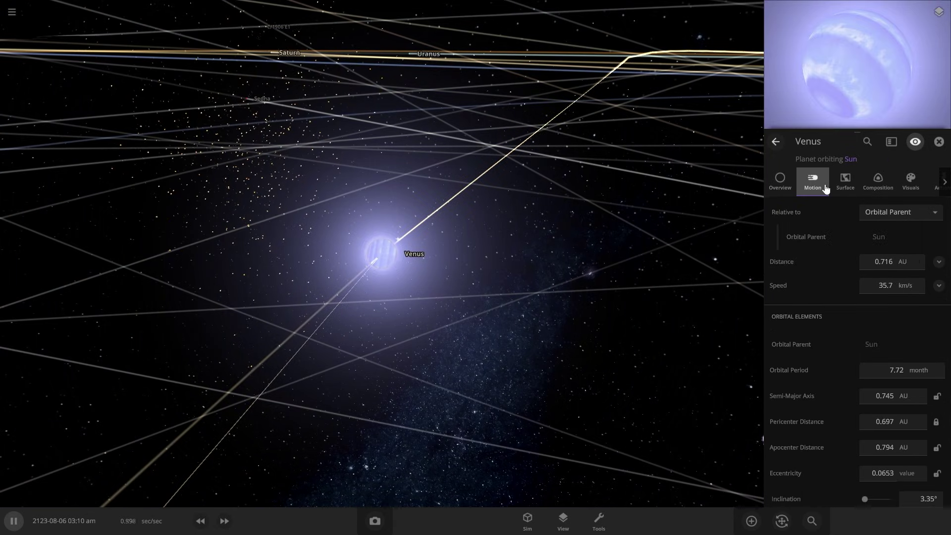
pyautogui.scroll(-7, 887, 418)
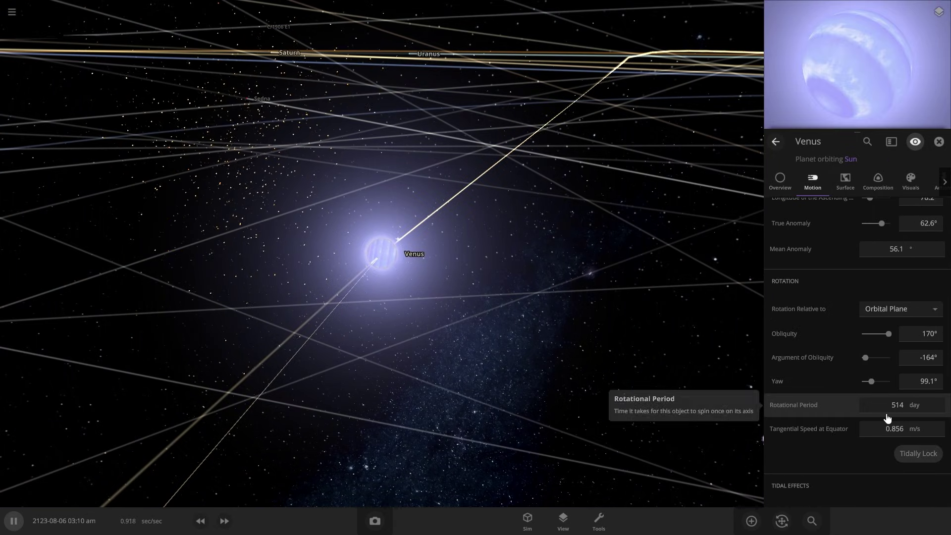
pyautogui.moveTo(480, 309); pyautogui.dragTo(473, 292)
pyautogui.scroll(5, 474, 297)
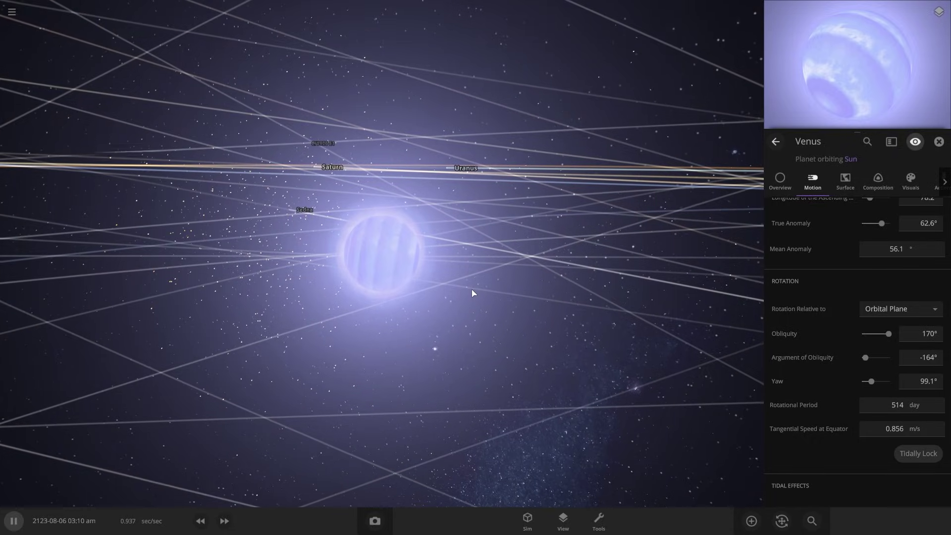
# Step: Fast-forward the simulation to let Venus cool after the impact
pyautogui.click(224, 521)
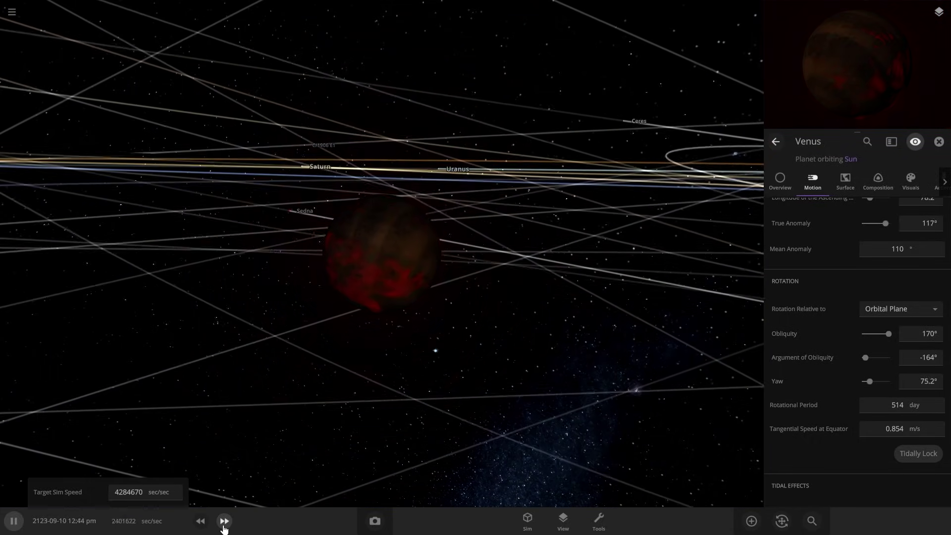
pyautogui.click(223, 526)
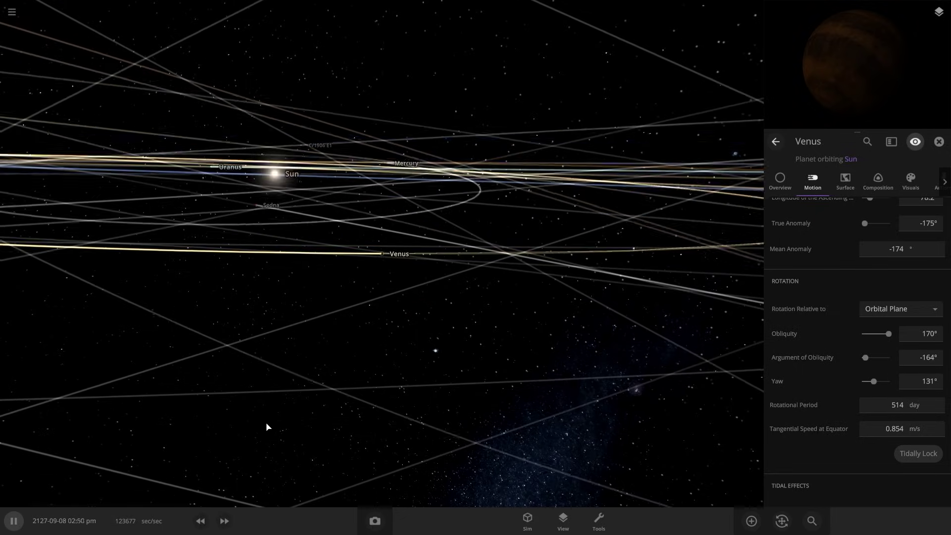
pyautogui.scroll(-4, 267, 427)
pyautogui.click(223, 522)
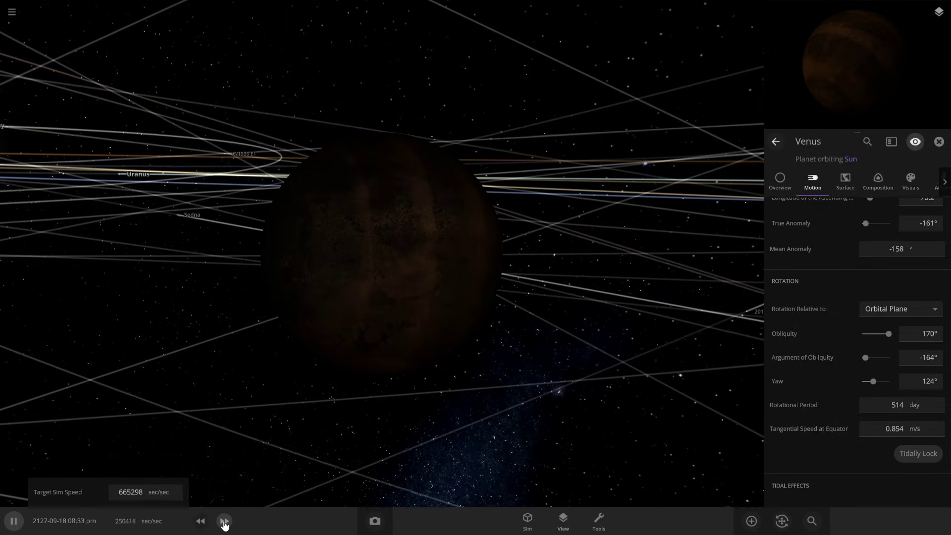
pyautogui.click(224, 521)
# Step: Check Venus's Earth similarity and life likelihood, and open the library of addable objects with the simulation paused
pyautogui.press('space')
pyautogui.scroll(-10, 882, 361)
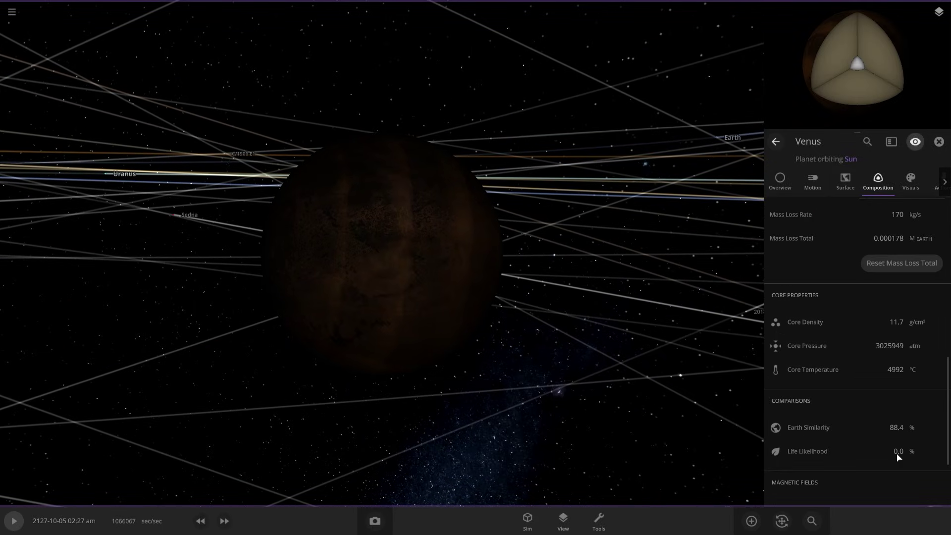
pyautogui.click(938, 142)
pyautogui.press('space')
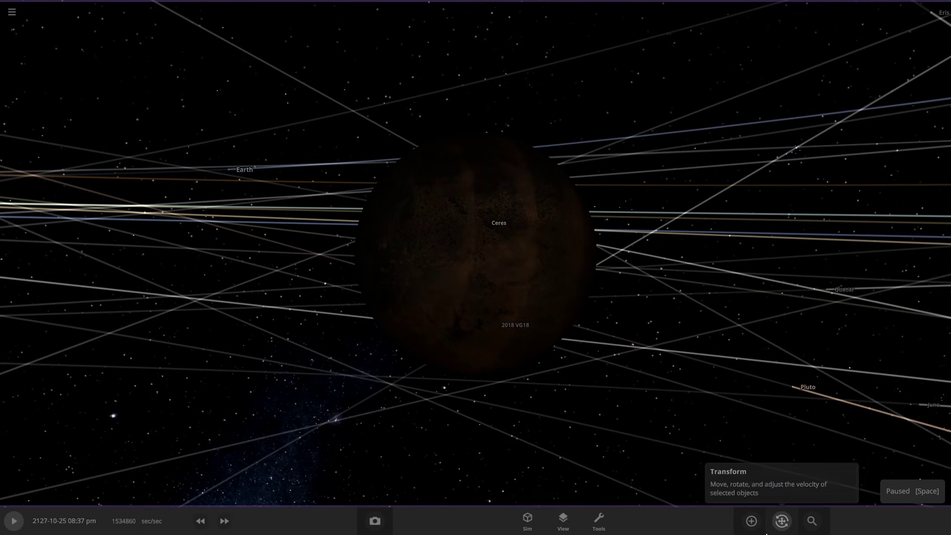
pyautogui.click(751, 520)
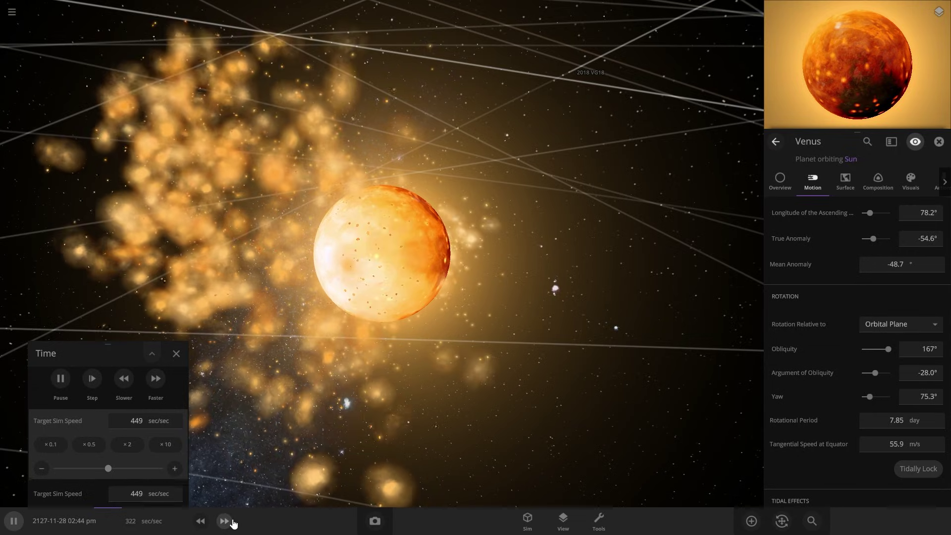
# Step: Raise the target simulation speed to 814272 sec/sec to let the molten Venus cool
pyautogui.click(224, 520)
pyautogui.click(225, 520)
pyautogui.click(224, 520)
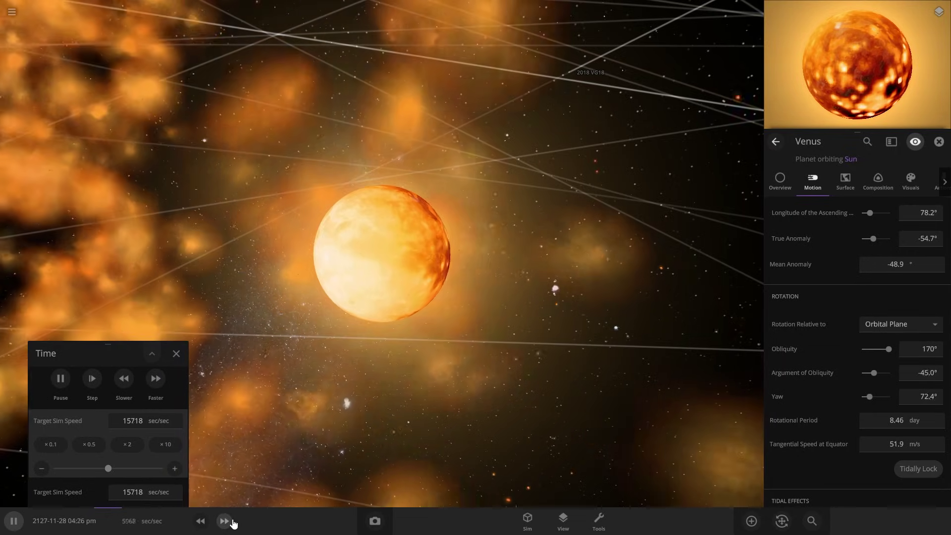
pyautogui.click(224, 521)
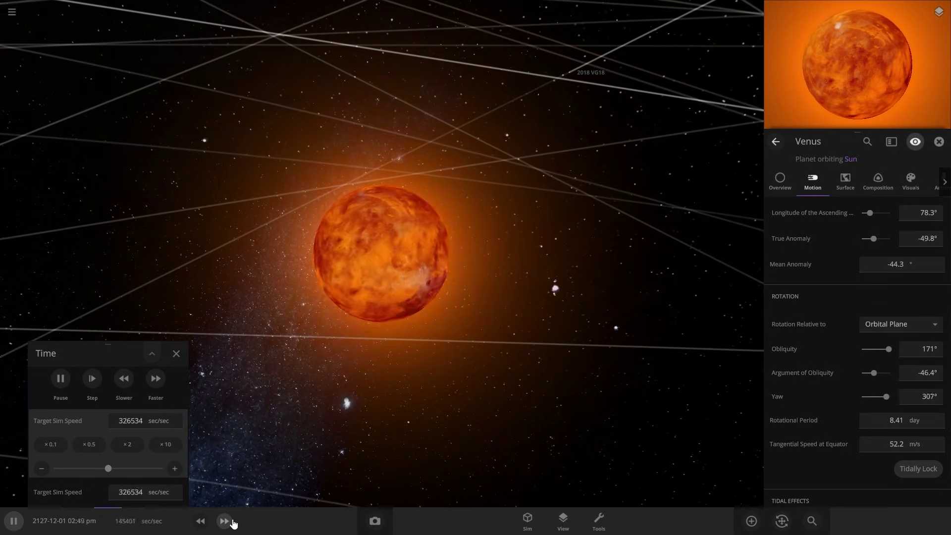
pyautogui.click(224, 520)
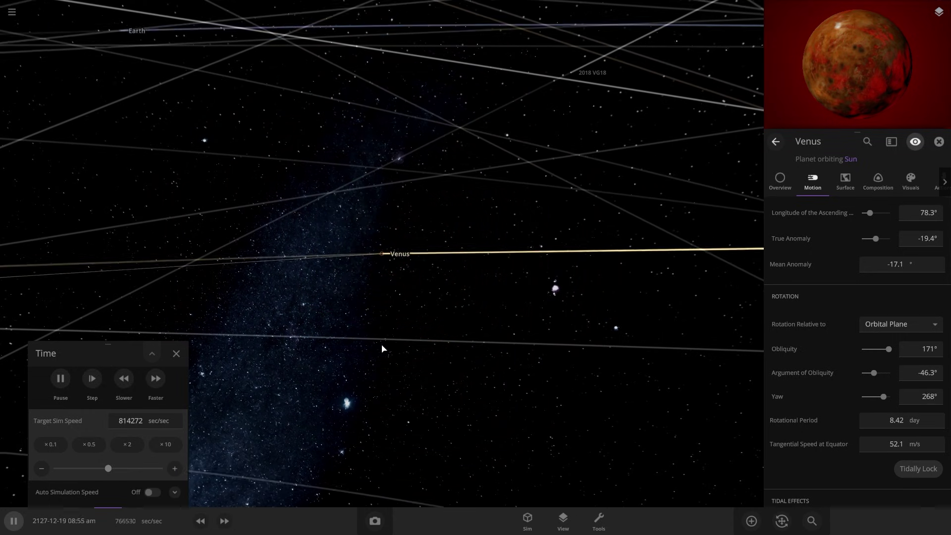
# Step: Close the time settings and inspect Venus's surface up close
pyautogui.moveTo(385, 346); pyautogui.dragTo(164, 302)
pyautogui.scroll(3, 335, 331)
pyautogui.scroll(10, 202, 321)
pyautogui.click(176, 353)
pyautogui.scroll(5, 563, 361)
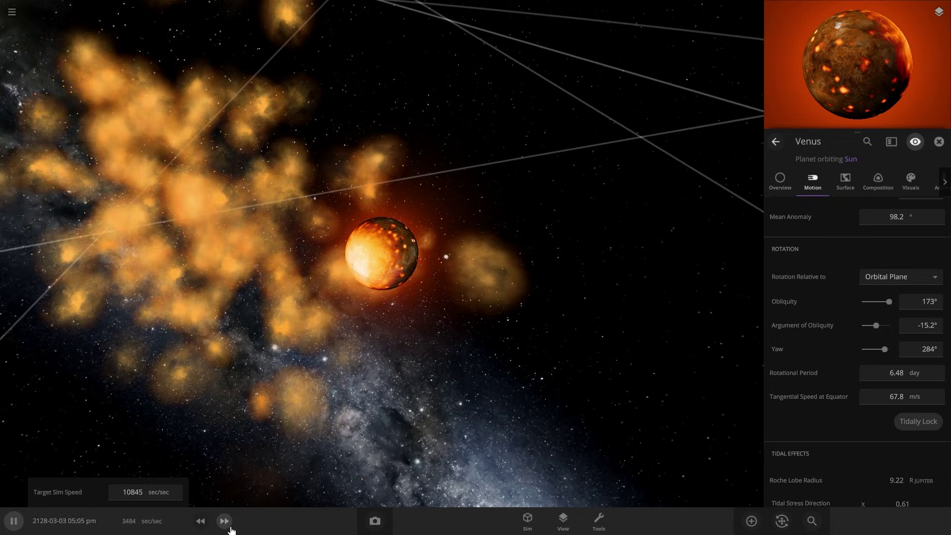
# Step: Fast-forward past the latest impact and examine Venus's cooled surface
pyautogui.click(225, 520)
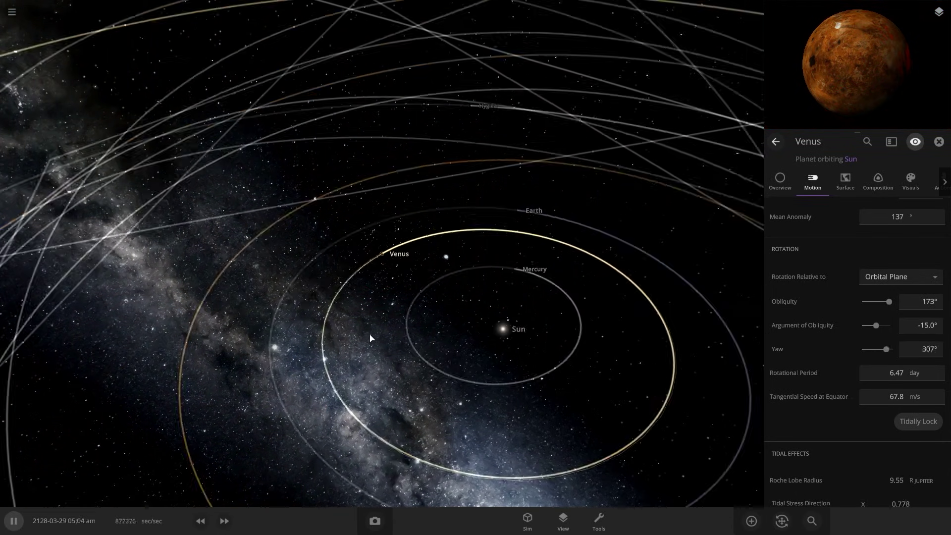
pyautogui.scroll(-5, 370, 338)
pyautogui.moveTo(370, 338); pyautogui.dragTo(223, 305)
pyautogui.scroll(8, 359, 396)
pyautogui.scroll(10, 212, 302)
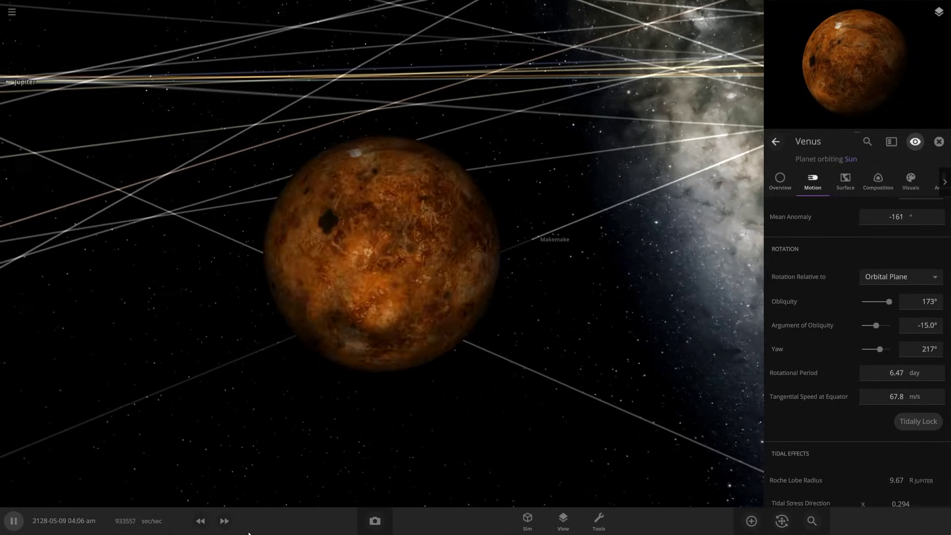
# Step: Lower the target simulation speed to 675 sec/sec and view Venus from another side
pyautogui.click(201, 522)
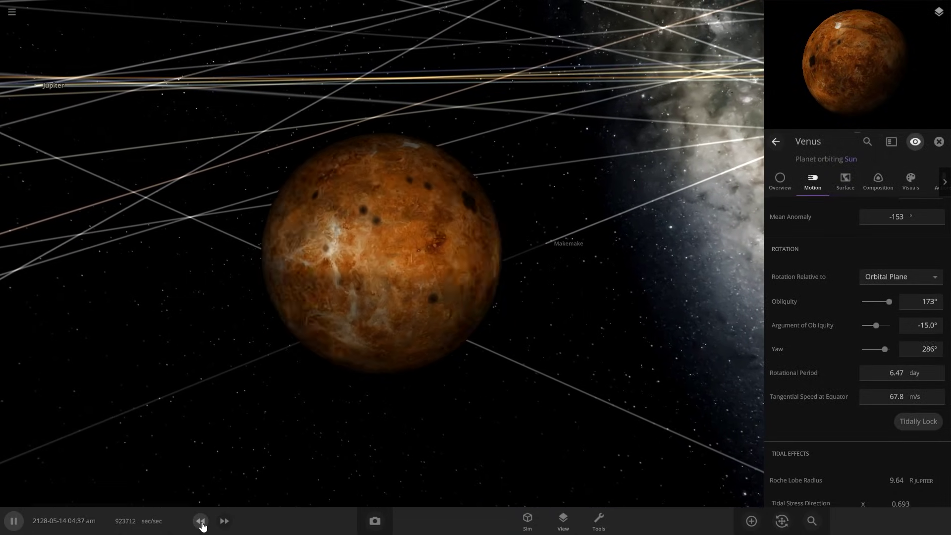
pyautogui.click(201, 523)
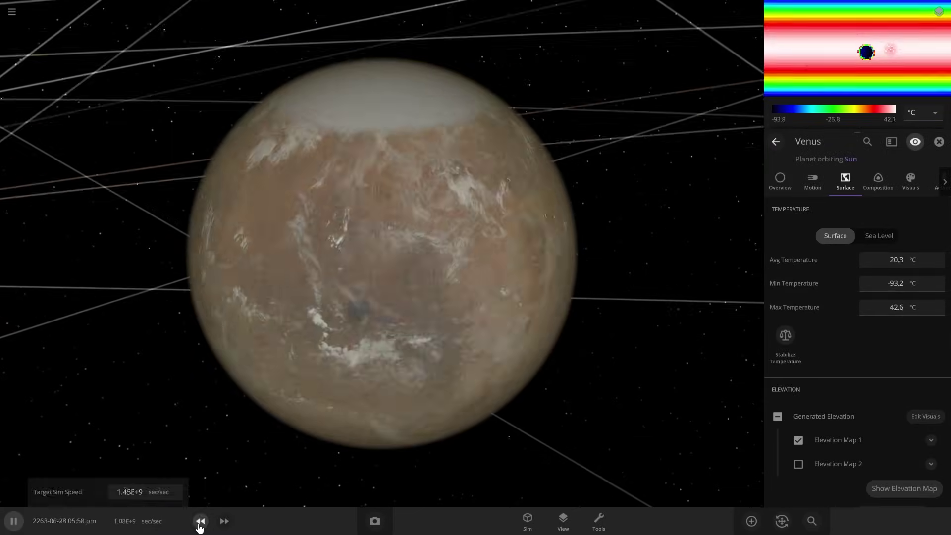
pyautogui.click(200, 521)
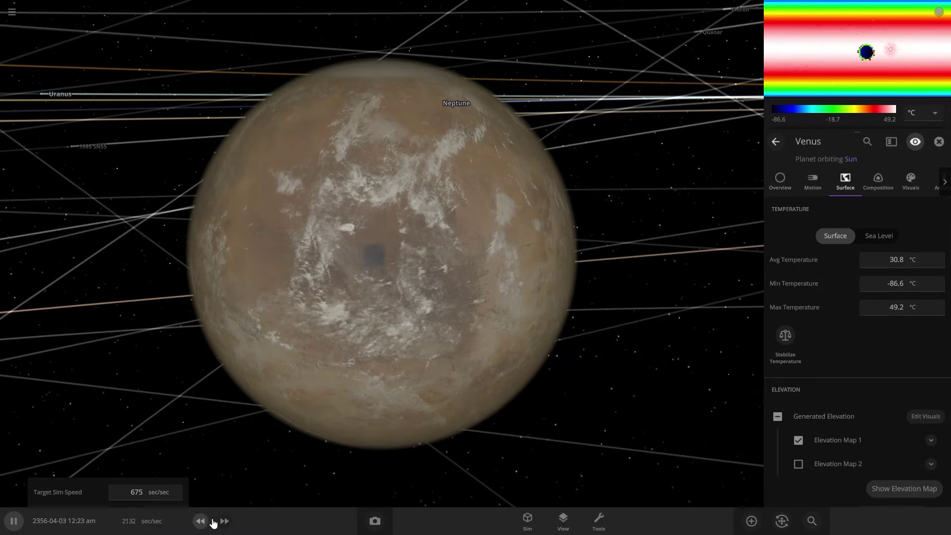
pyautogui.moveTo(397, 470); pyautogui.dragTo(251, 454)
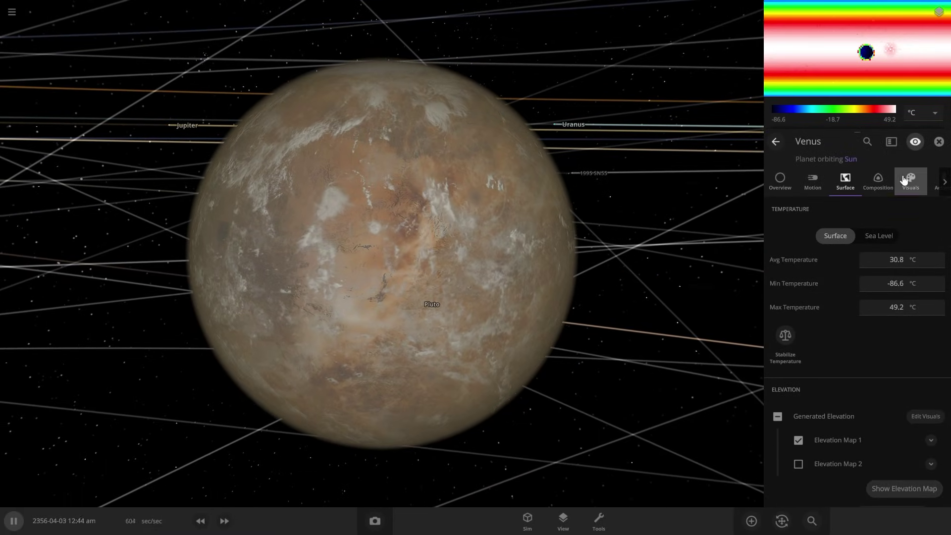
# Step: Recolour Venus's atmosphere pale yellow and set its opacity to 31.4 % and Rayleigh scattering strength to 41.2 %
pyautogui.click(904, 180)
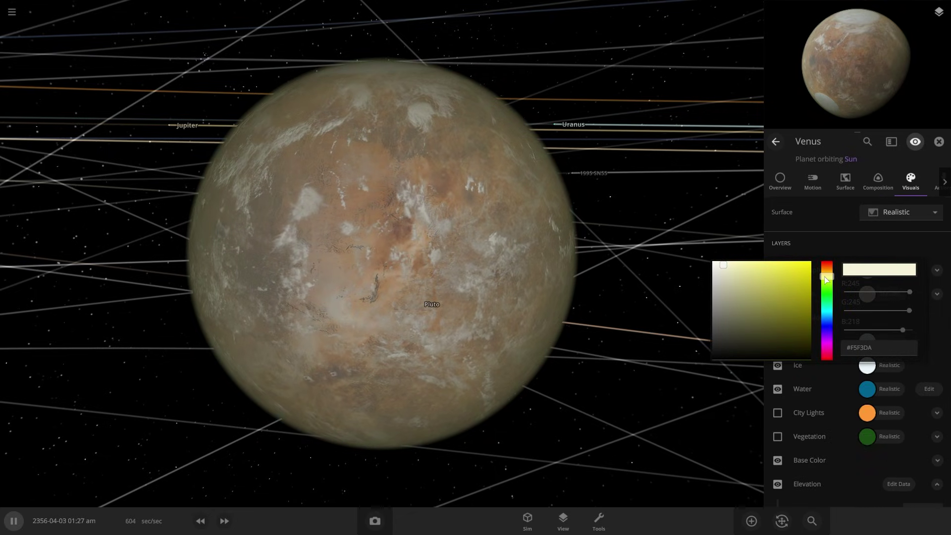
pyautogui.click(831, 254)
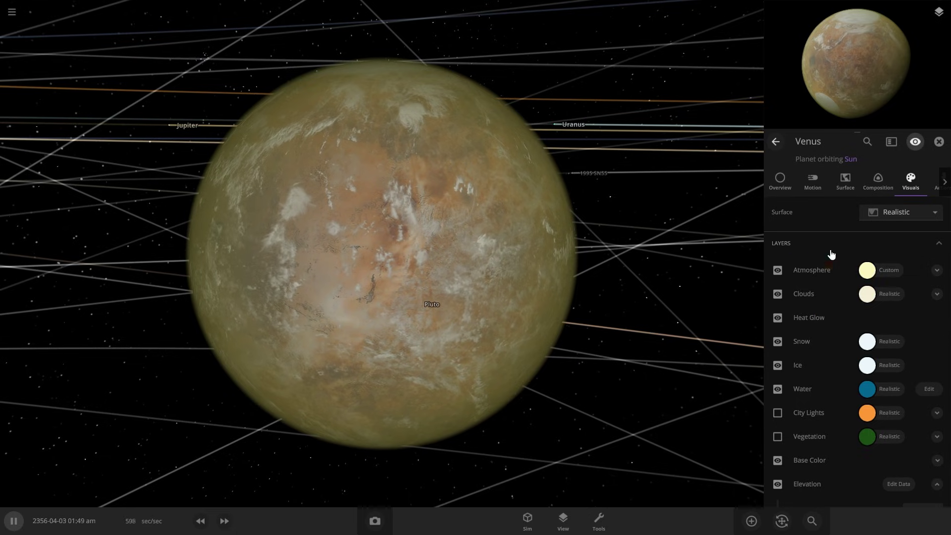
pyautogui.click(937, 271)
pyautogui.moveTo(878, 321); pyautogui.dragTo(881, 321)
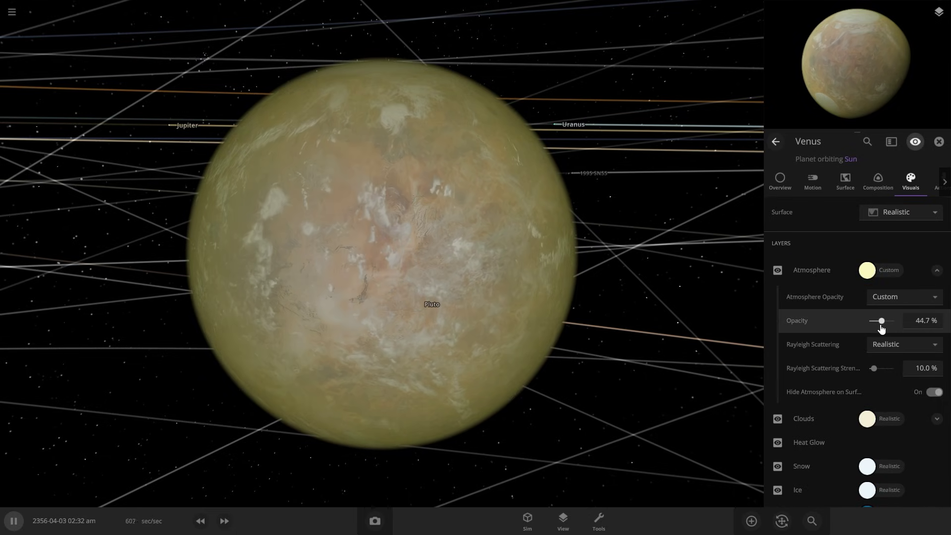
pyautogui.click(880, 322)
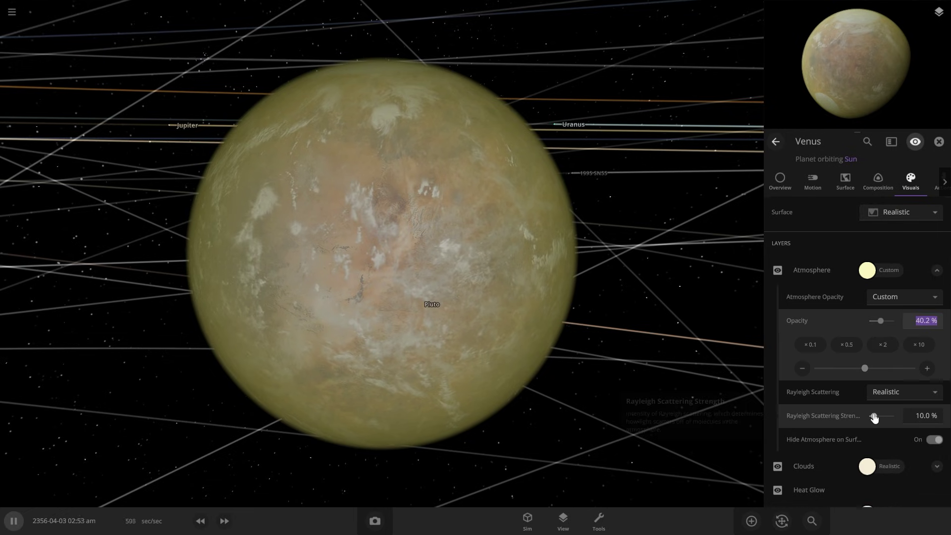
pyautogui.moveTo(874, 418); pyautogui.dragTo(881, 416)
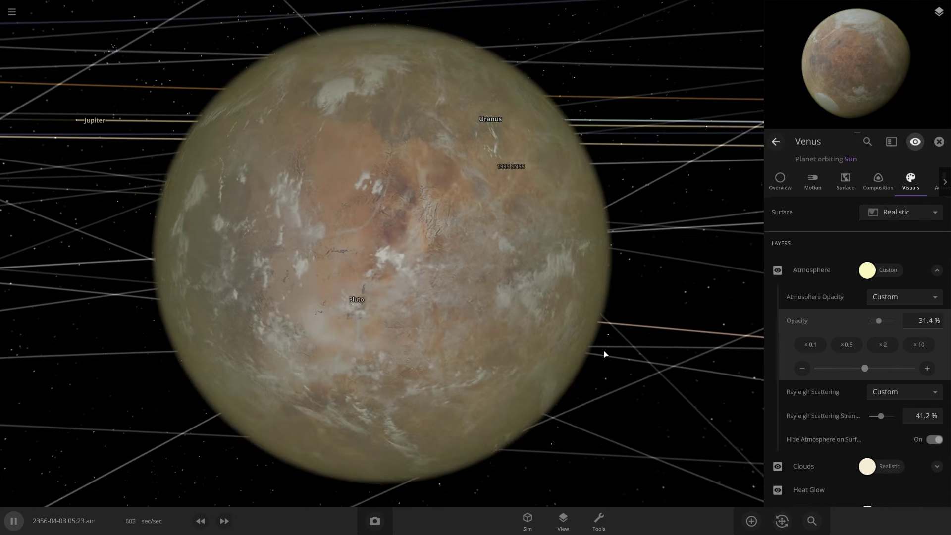
# Step: Change both of Venus's cloud maps to Storm and recolour the clouds a warm pale yellow
pyautogui.scroll(-3, 927, 342)
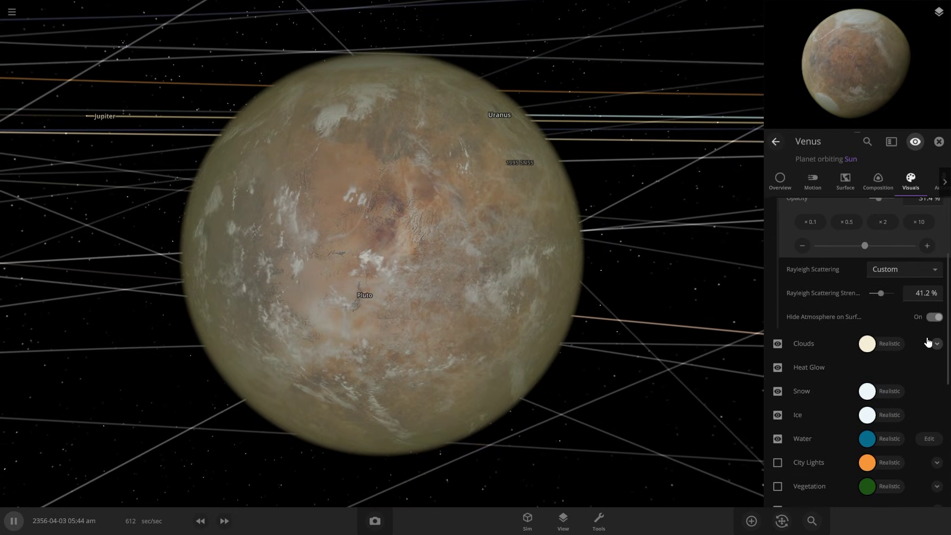
pyautogui.click(935, 343)
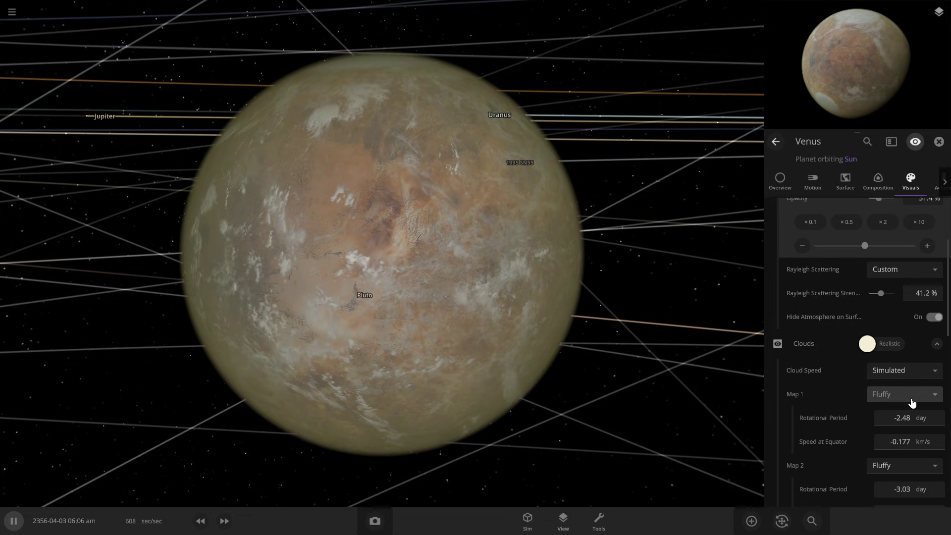
pyautogui.click(895, 386)
pyautogui.scroll(-3, 906, 402)
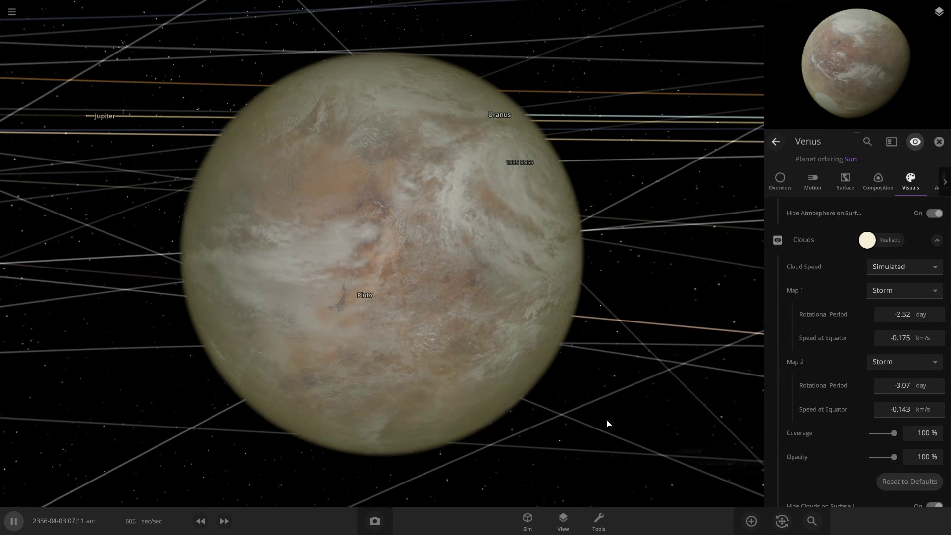
pyautogui.click(864, 243)
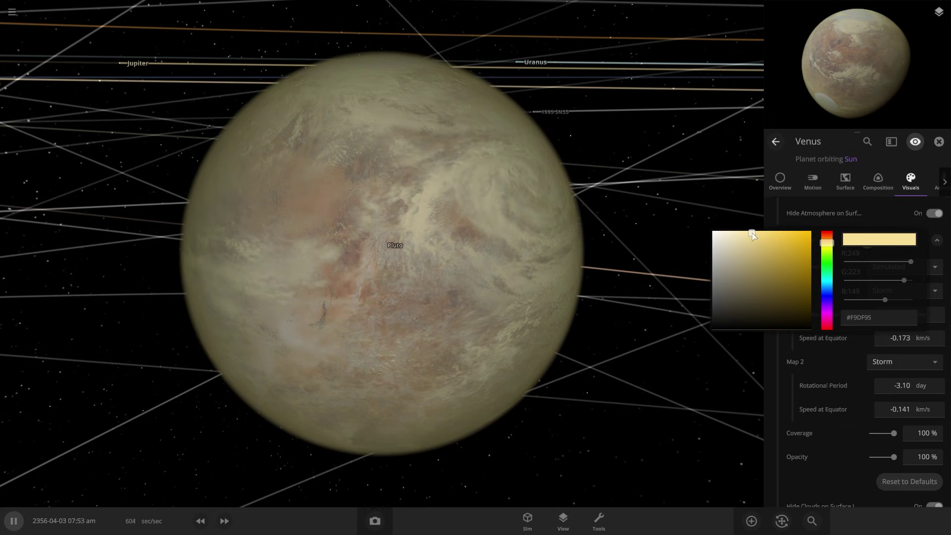
pyautogui.click(666, 197)
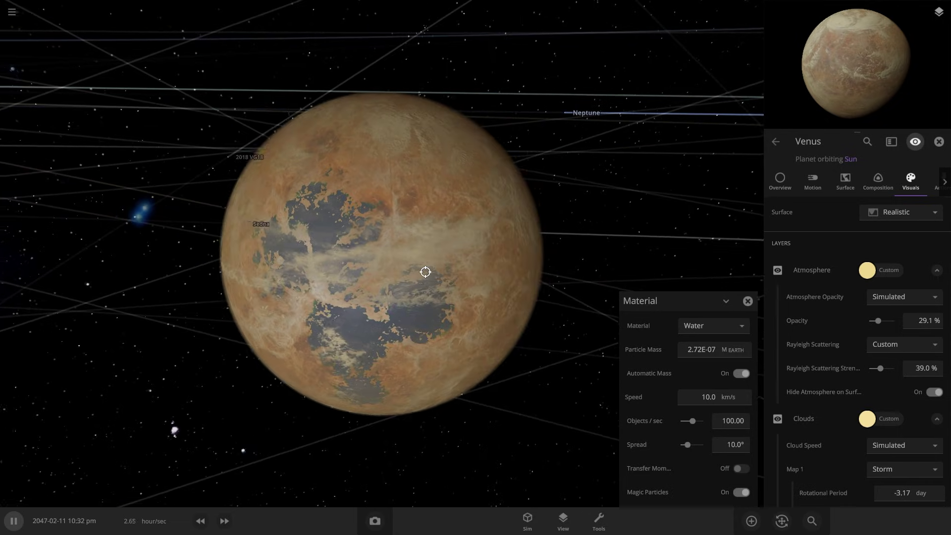
# Step: Spray water material onto several sides of Venus at 100 objects per second
pyautogui.click(476, 307)
pyautogui.moveTo(482, 314); pyautogui.dragTo(332, 325, button='right')
pyautogui.moveTo(332, 325); pyautogui.dragTo(332, 390)
# Step: Add more water to Venus while checking its sea level and total water mass, and close the material settings
pyautogui.click(855, 184)
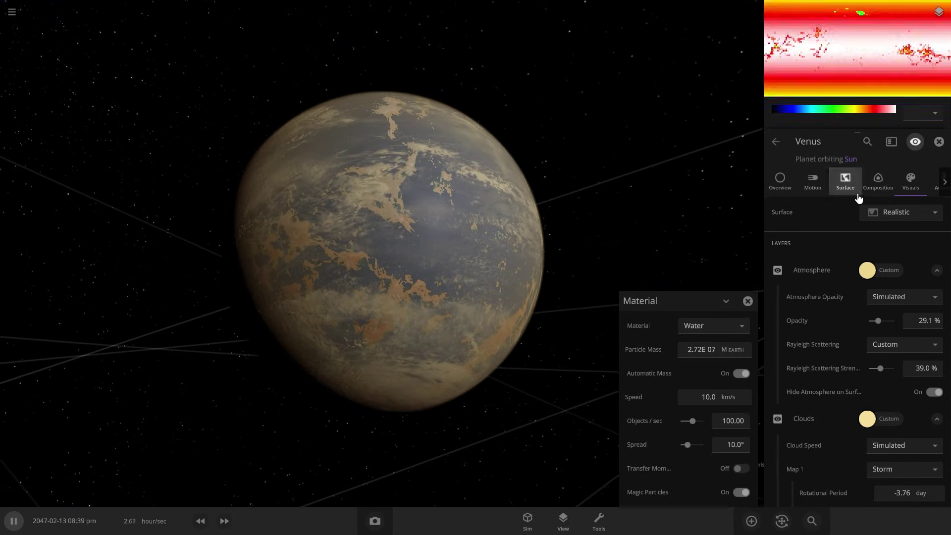
pyautogui.scroll(-5, 862, 297)
pyautogui.scroll(-1, 878, 319)
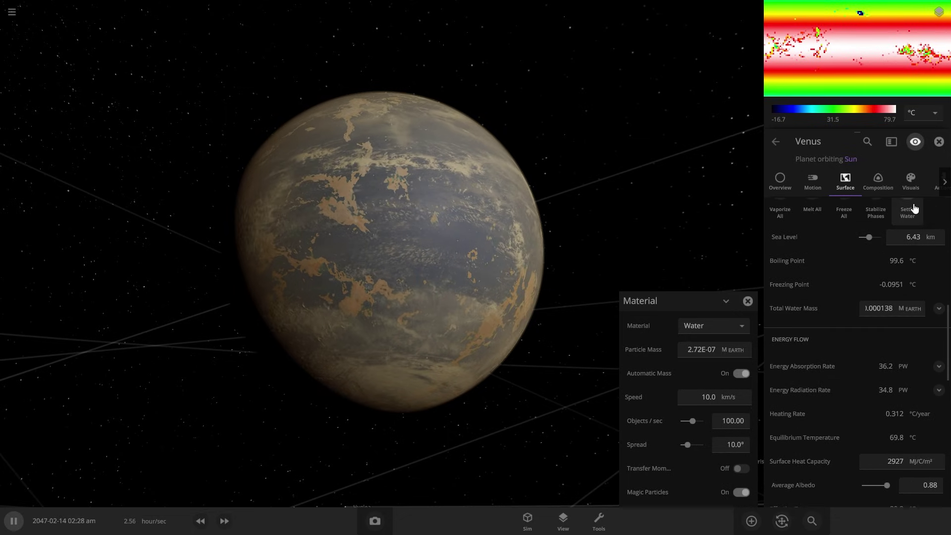
pyautogui.moveTo(619, 228); pyautogui.dragTo(559, 332)
pyautogui.click(747, 301)
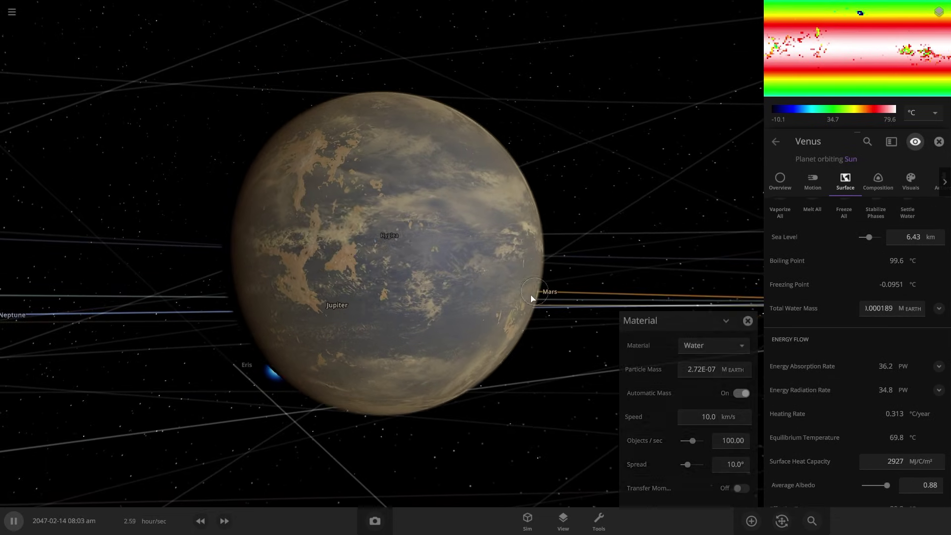
# Step: Hide Venus's atmosphere and clouds layers to expose the oceans and islands
pyautogui.scroll(3, 497, 317)
pyautogui.scroll(-3, 418, 322)
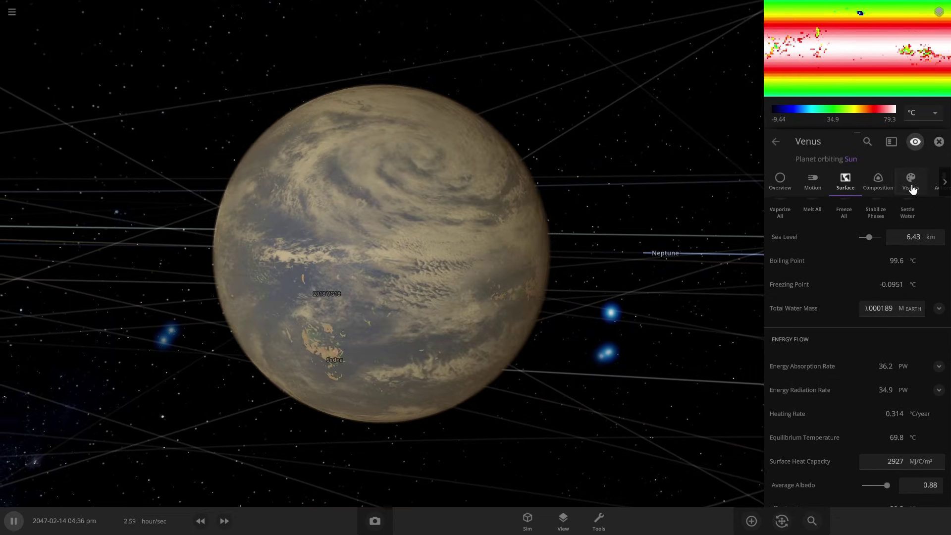
pyautogui.click(910, 181)
pyautogui.click(778, 270)
pyautogui.click(777, 418)
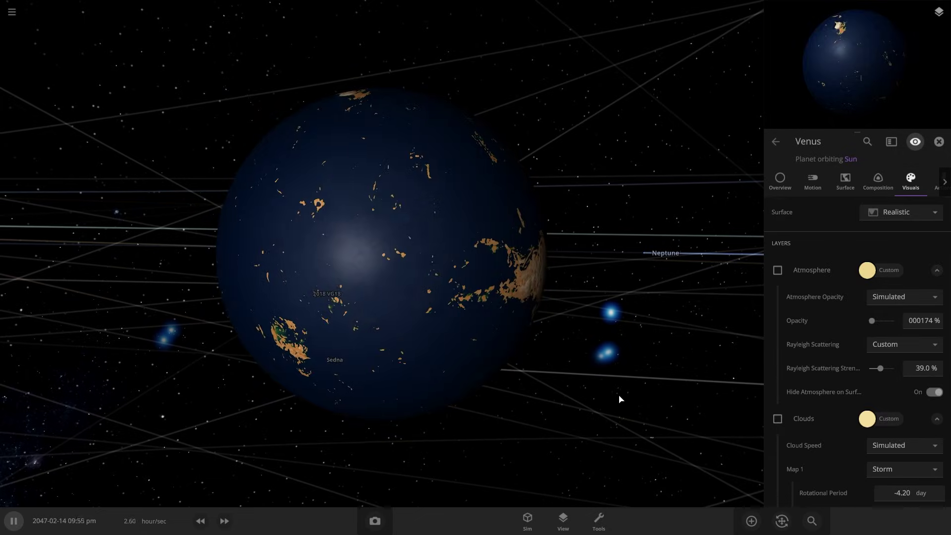
pyautogui.moveTo(618, 397); pyautogui.dragTo(478, 266)
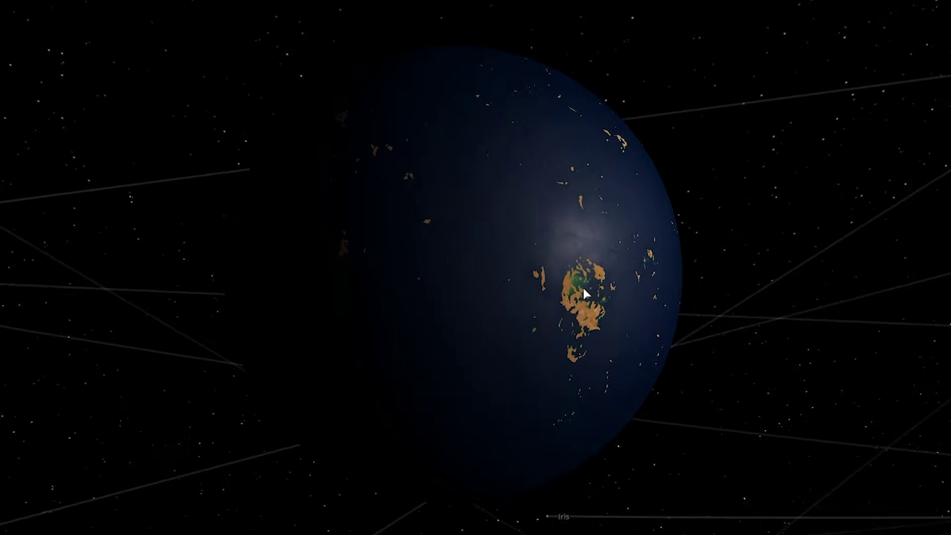
# Step: Examine Venus's continents, oceans and vegetation up close and from another side
pyautogui.click(562, 521)
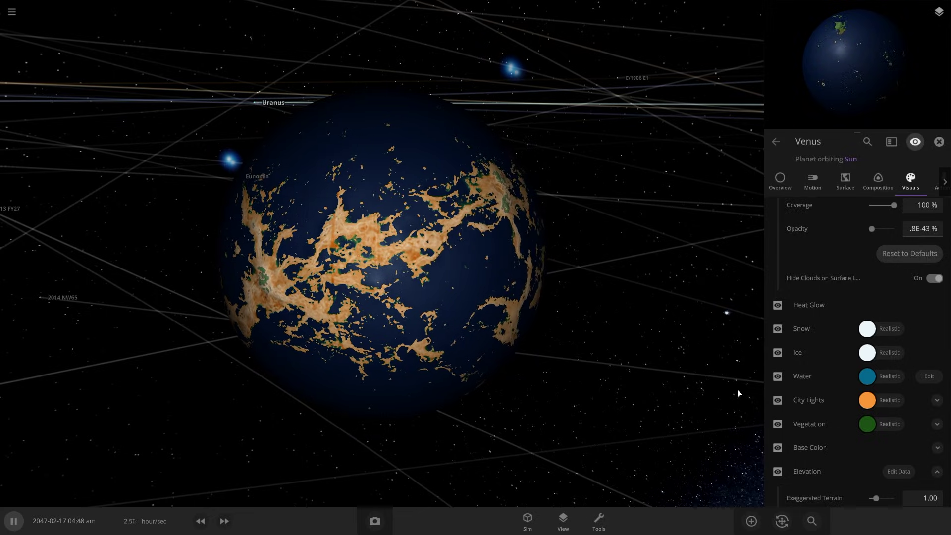
pyautogui.scroll(5, 365, 233)
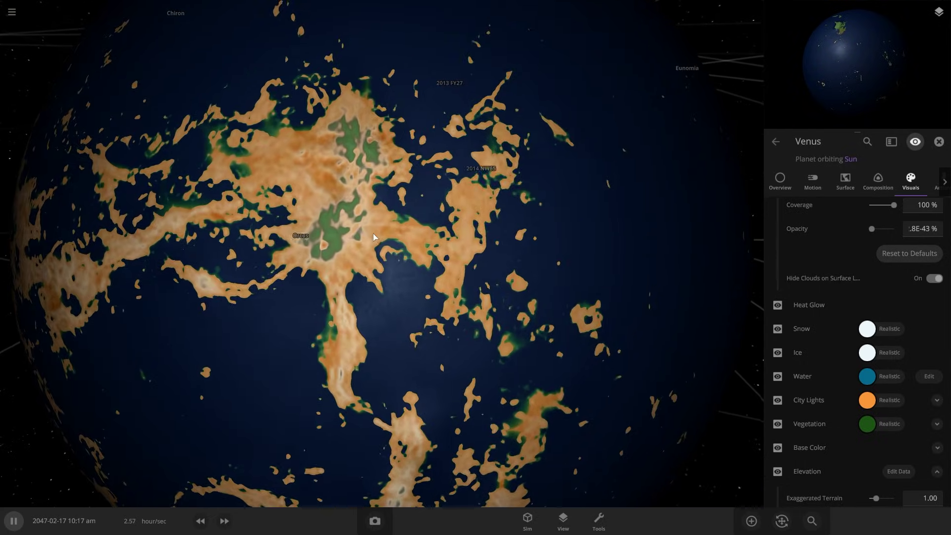
pyautogui.scroll(-5, 373, 233)
pyautogui.moveTo(682, 405); pyautogui.dragTo(125, 346)
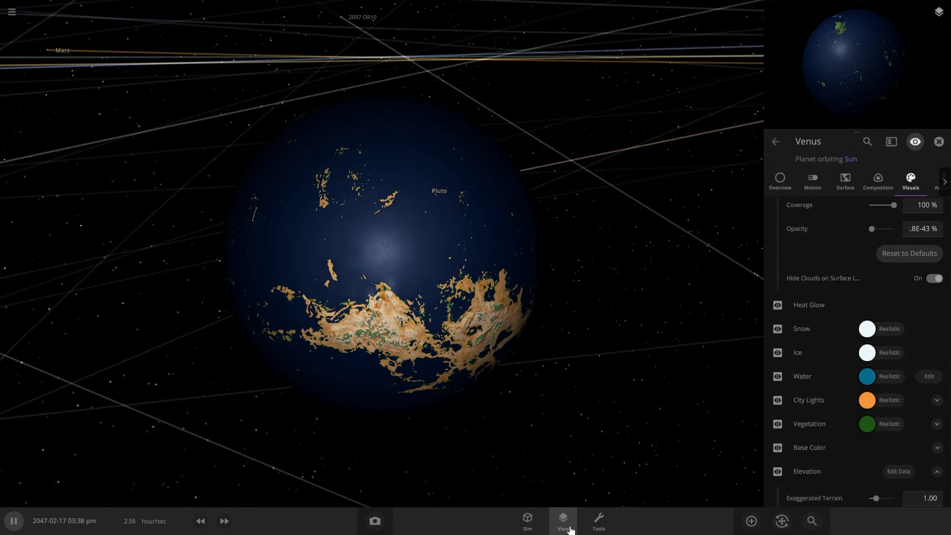
# Step: Set the view's lighting mode to Realistic and inspect the land around Venus's equator
pyautogui.click(563, 521)
pyautogui.click(564, 472)
pyautogui.click(564, 405)
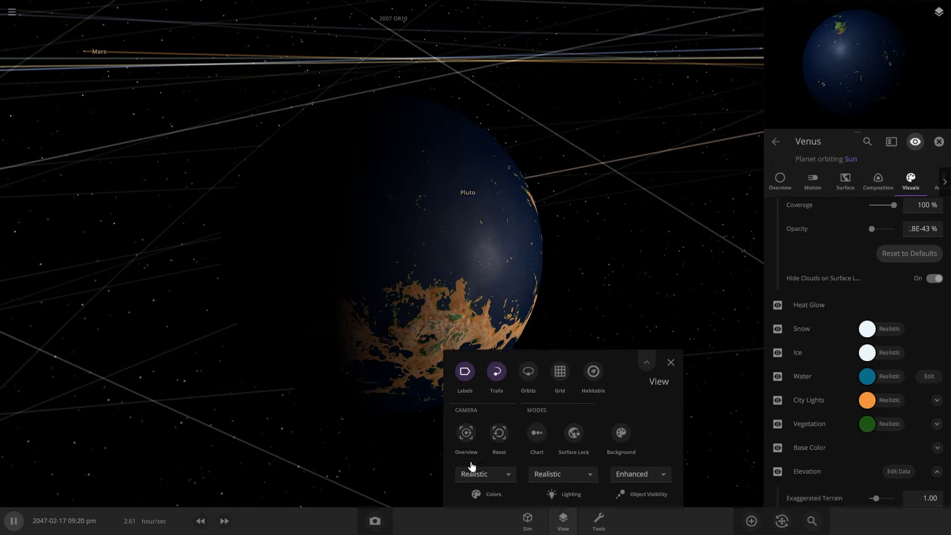
pyautogui.moveTo(441, 454); pyautogui.dragTo(685, 385)
pyautogui.moveTo(461, 358)
pyautogui.mouseDown()
pyautogui.moveTo(528, 393)
pyautogui.moveTo(478, 312)
pyautogui.moveTo(601, 389)
pyautogui.moveTo(451, 360)
pyautogui.mouseUp()
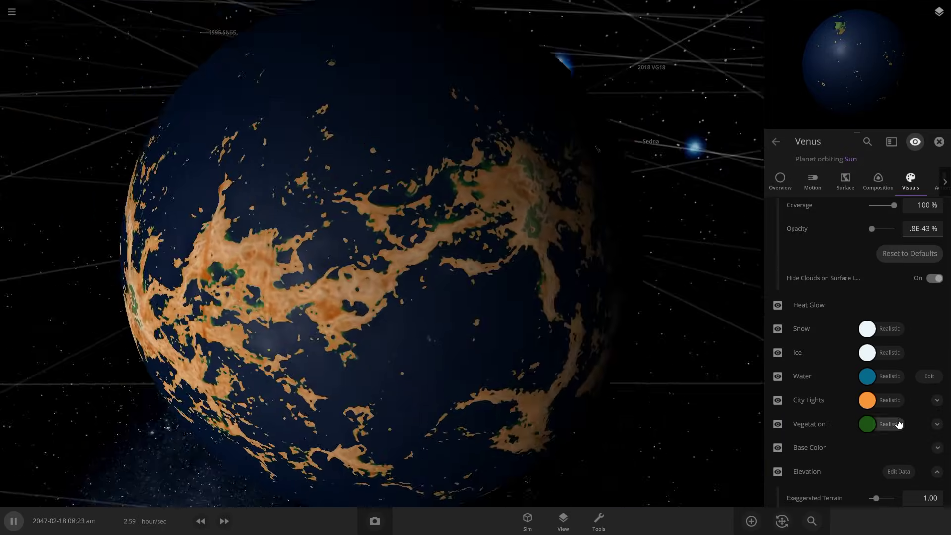
# Step: Switch Venus's base colour source to Elevation with custom yellow and green colours, and recolour the vegetation olive green
pyautogui.scroll(-3, 936, 403)
pyautogui.click(938, 367)
pyautogui.click(907, 384)
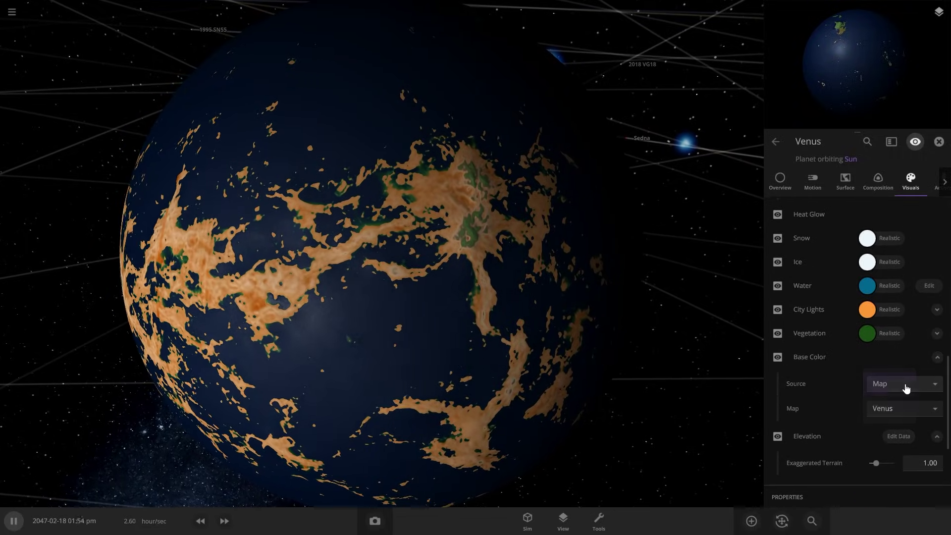
pyautogui.click(886, 408)
pyautogui.scroll(-3, 891, 377)
pyautogui.click(881, 357)
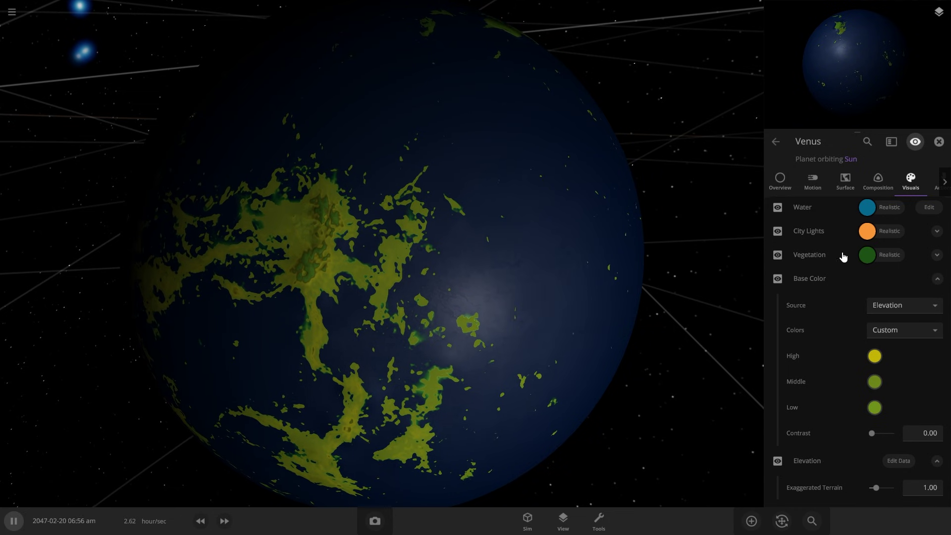
pyautogui.click(867, 254)
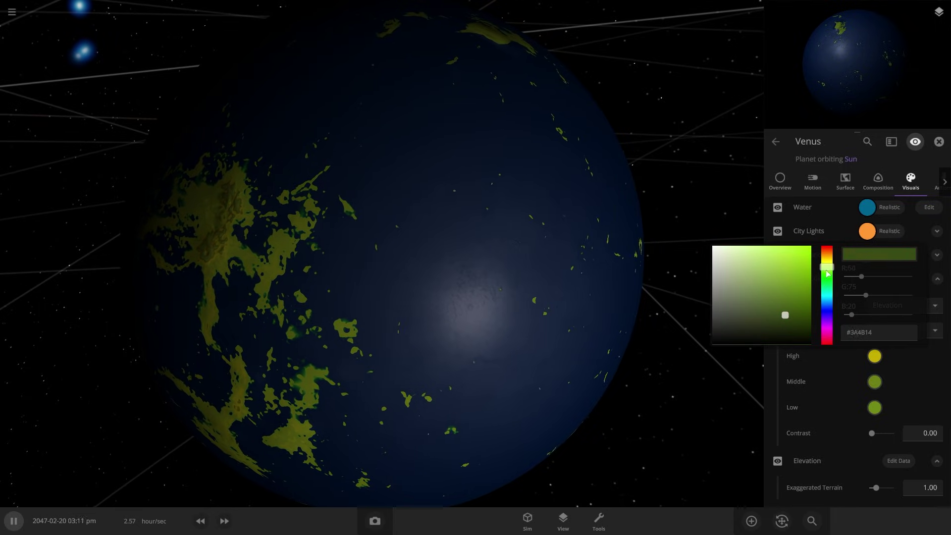
pyautogui.click(665, 216)
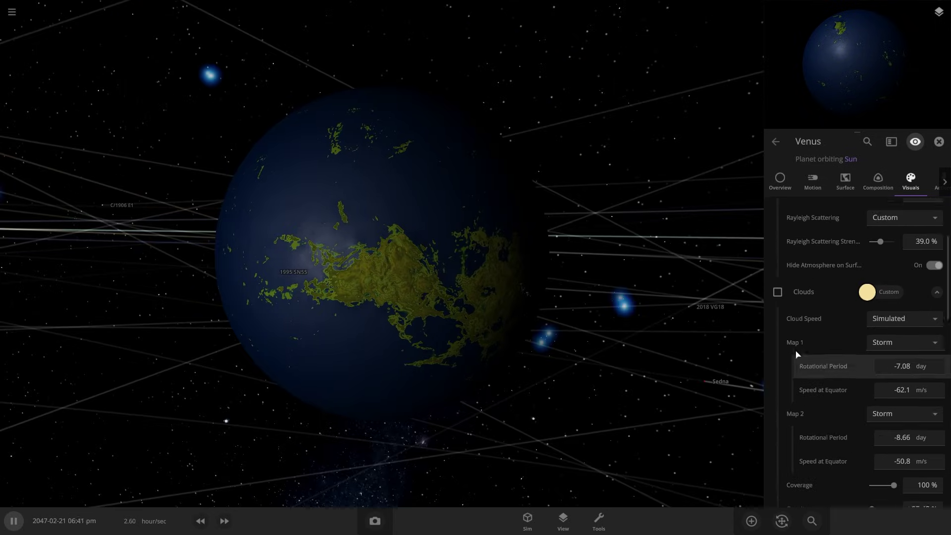
# Step: Show Venus's clouds and atmosphere layers again and look at the planet from a new angle
pyautogui.scroll(1, 792, 307)
pyautogui.click(777, 299)
pyautogui.scroll(2, 814, 341)
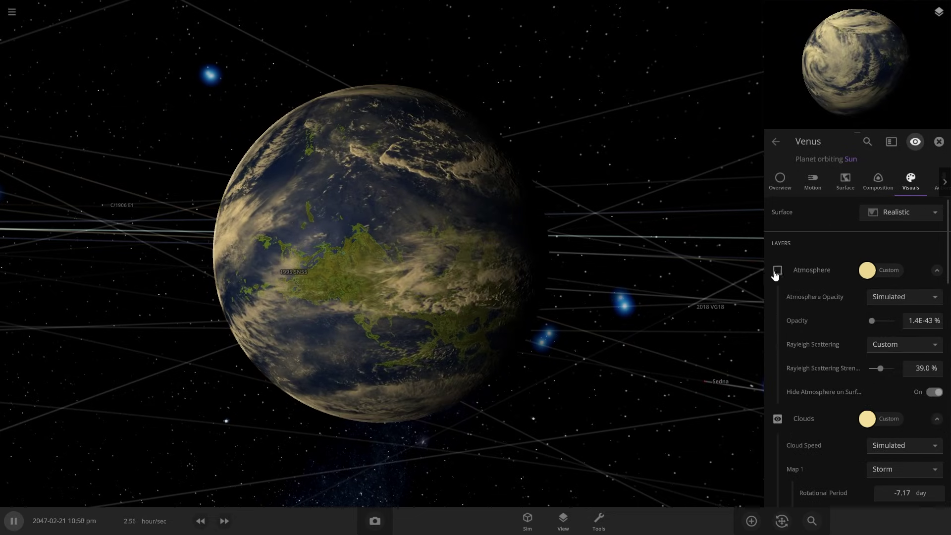
pyautogui.click(778, 270)
pyautogui.moveTo(593, 320); pyautogui.dragTo(696, 320)
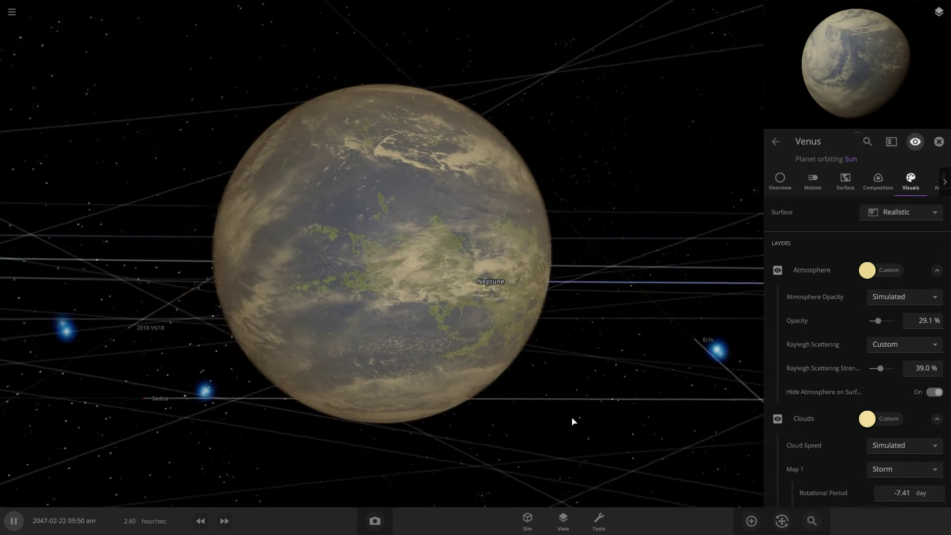
# Step: Check Venus's Earth similarity and life likelihood, and rename the planet Island Venus
pyautogui.click(853, 189)
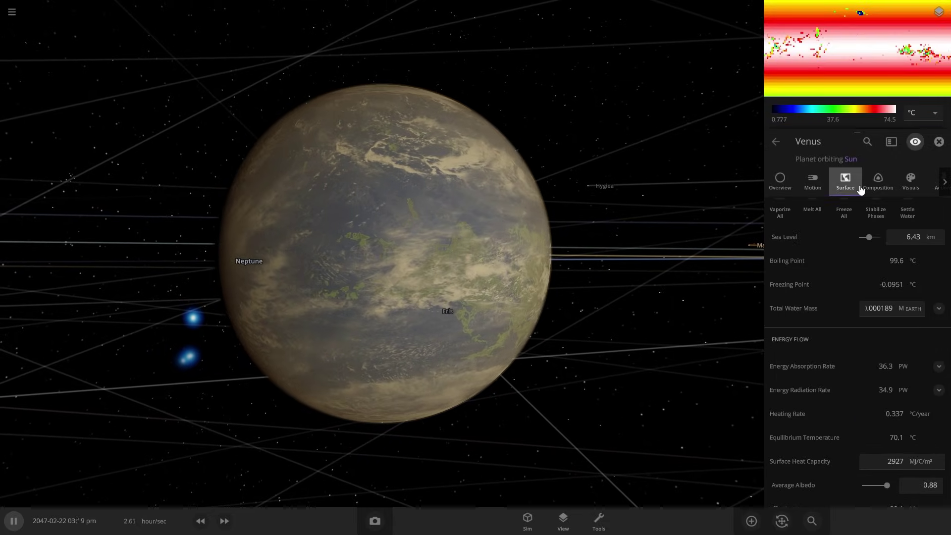
pyautogui.click(863, 188)
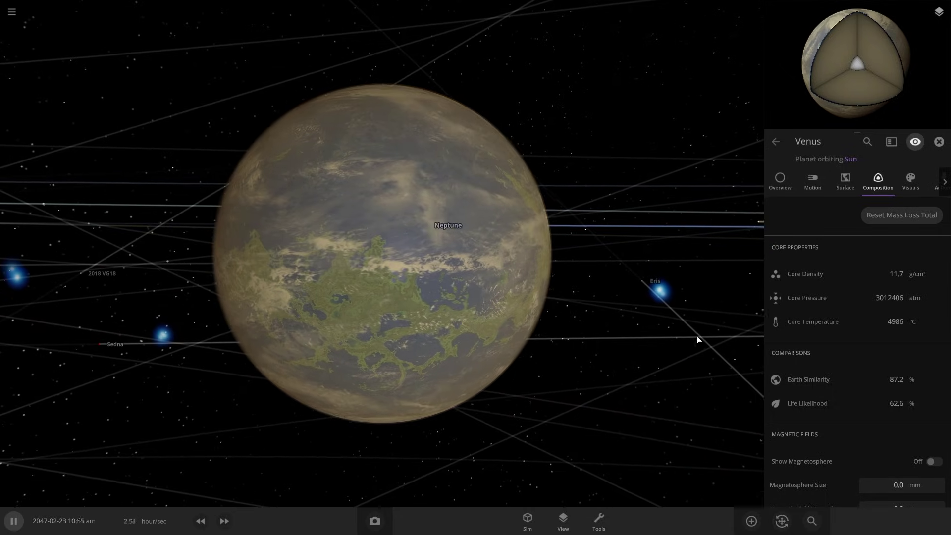
pyautogui.moveTo(658, 369); pyautogui.dragTo(548, 389)
pyautogui.scroll(-5, 549, 389)
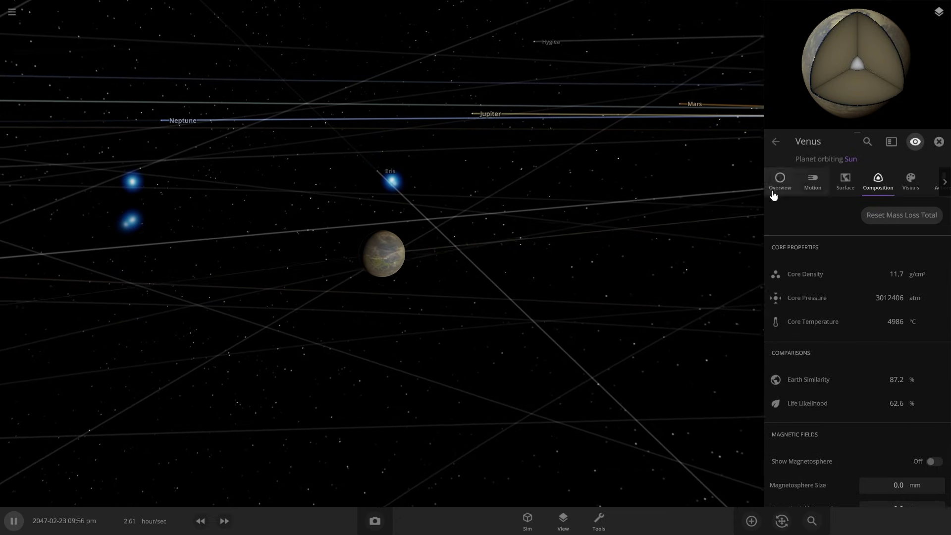
pyautogui.click(781, 193)
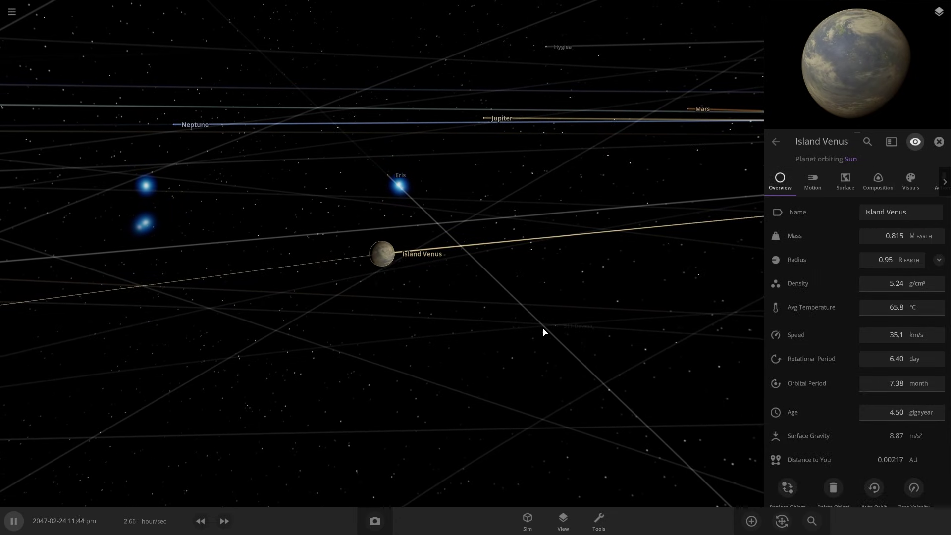
# Step: Set Island Venus's label and orbit trail colour to a mustard yellow in its visual properties
pyautogui.click(882, 180)
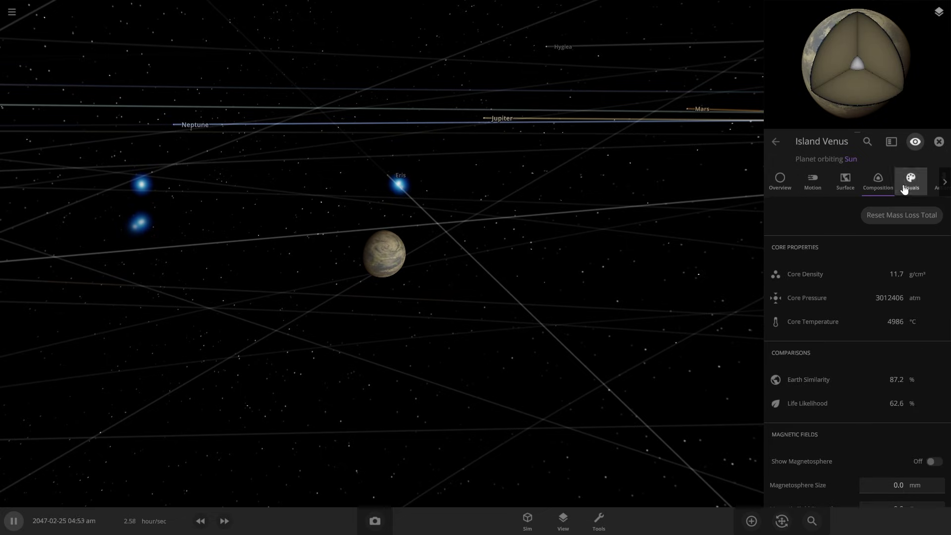
pyautogui.click(904, 193)
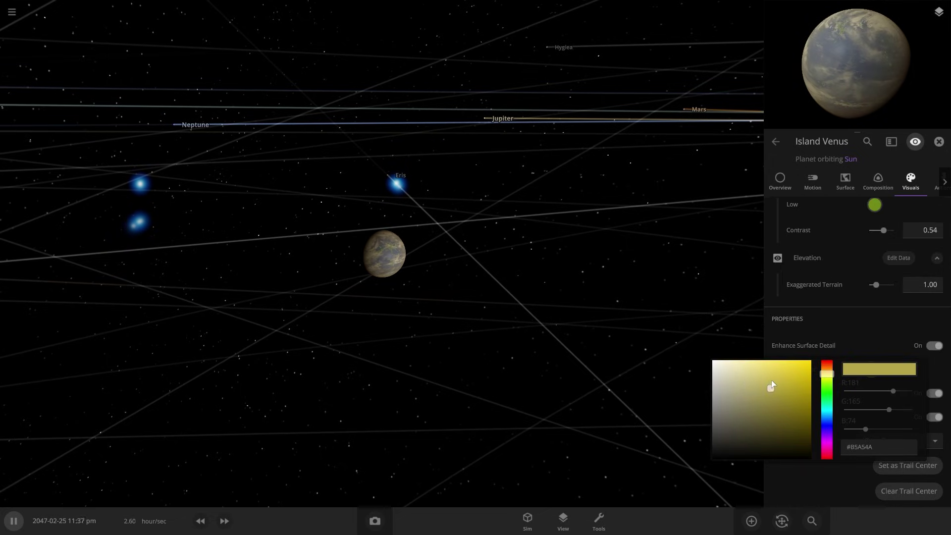
pyautogui.click(545, 311)
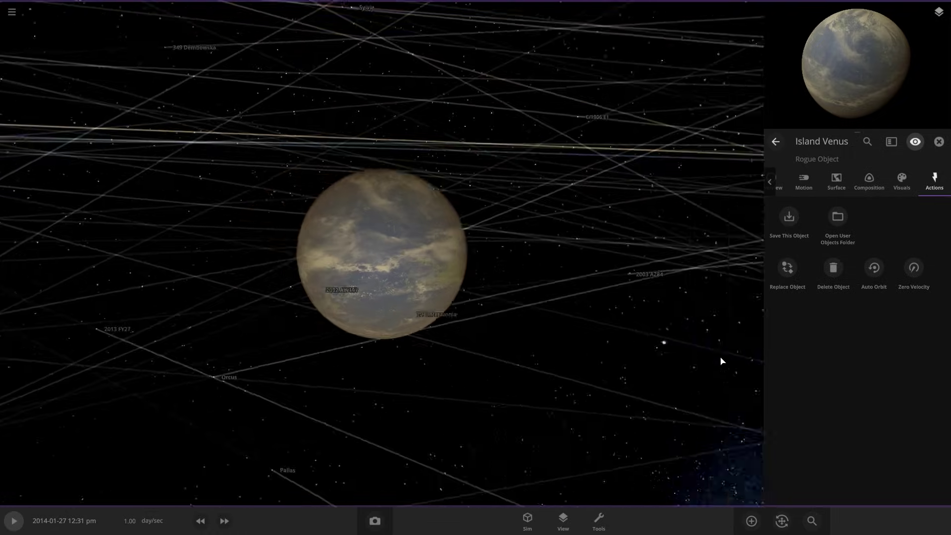
# Step: View Island Venus from a distance, and inspect Bigger Better Moon beside Earth
pyautogui.scroll(-5, 700, 365)
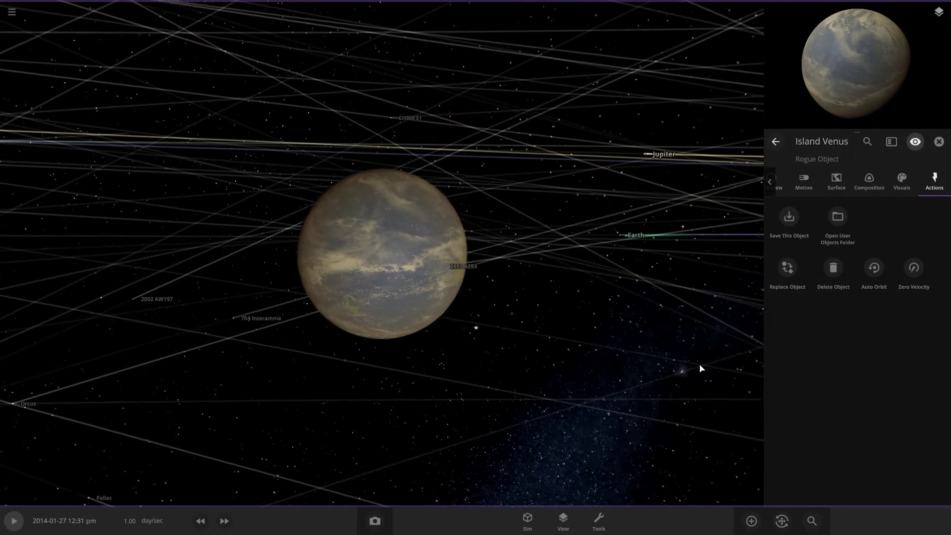
pyautogui.moveTo(658, 363); pyautogui.dragTo(628, 424)
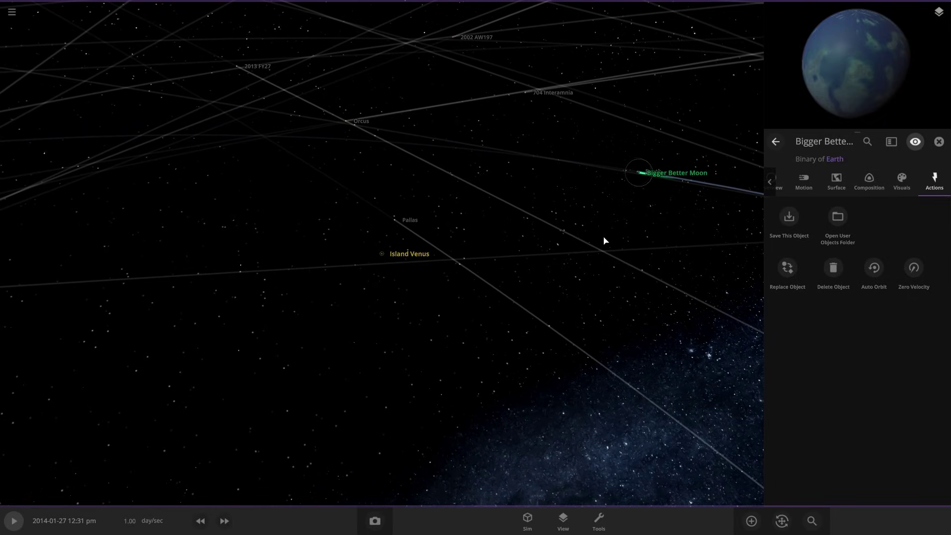
pyautogui.click(604, 242)
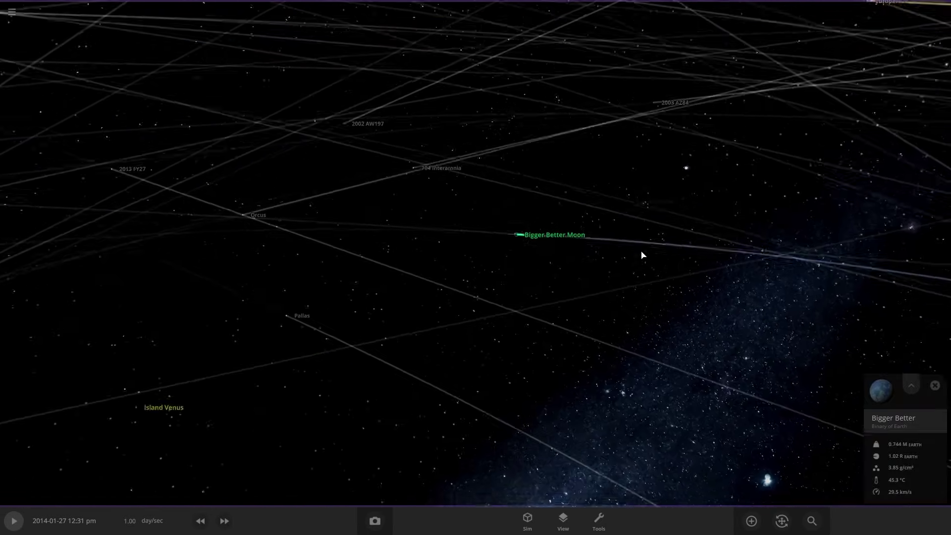
pyautogui.moveTo(641, 255); pyautogui.dragTo(400, 321)
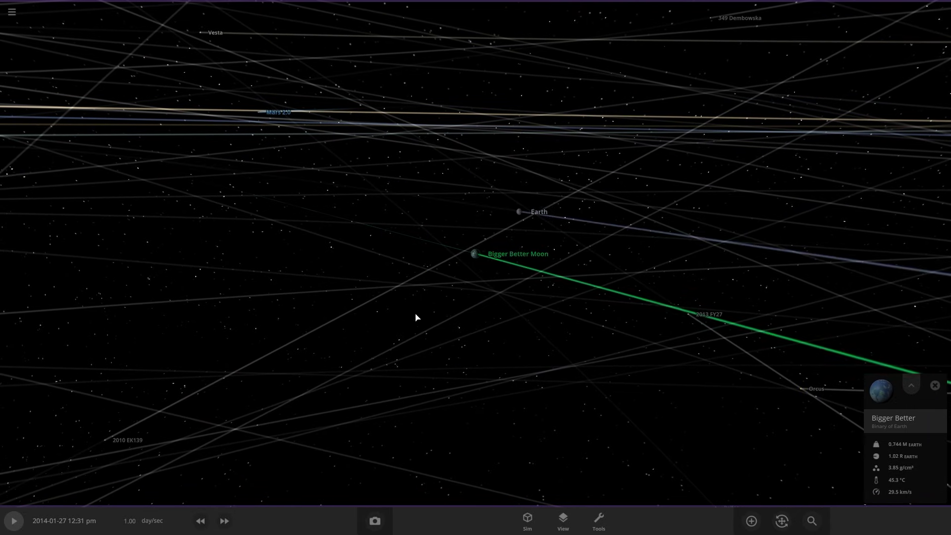
# Step: Focus on Mars 2.0 and inspect its surface from several angles
pyautogui.doubleClick(312, 150)
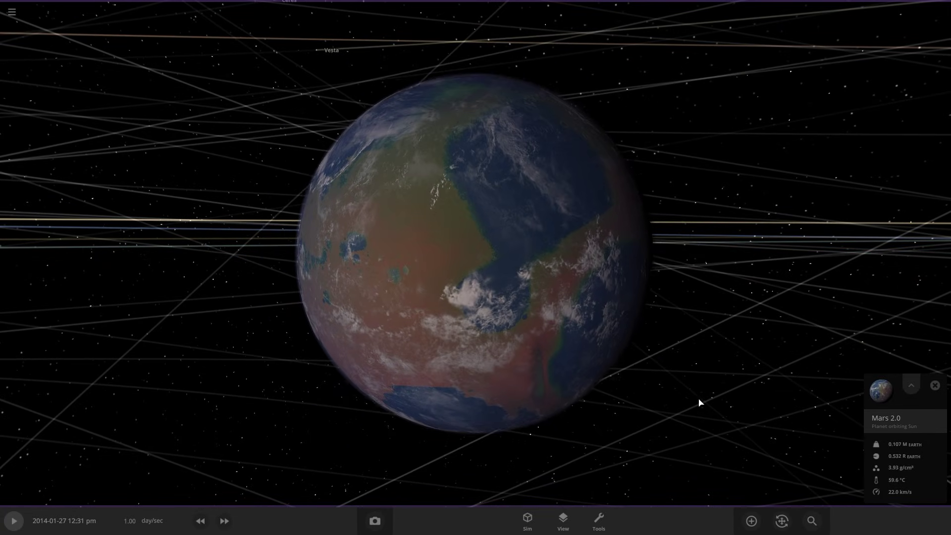
pyautogui.moveTo(700, 402); pyautogui.dragTo(554, 438)
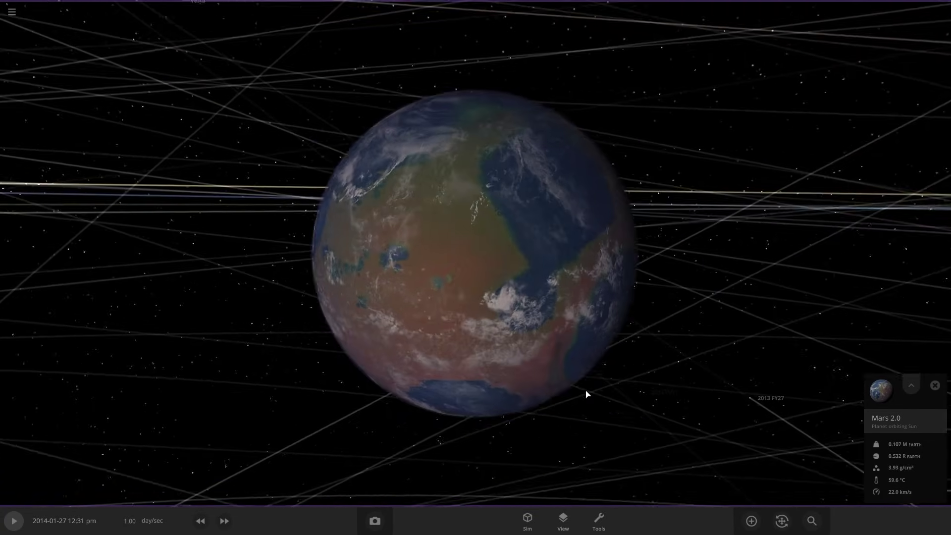
pyautogui.moveTo(586, 393); pyautogui.dragTo(481, 418)
# Step: Centre the view on the Sun and survey the whole solar system with its terraformed worlds
pyautogui.scroll(-10, 477, 417)
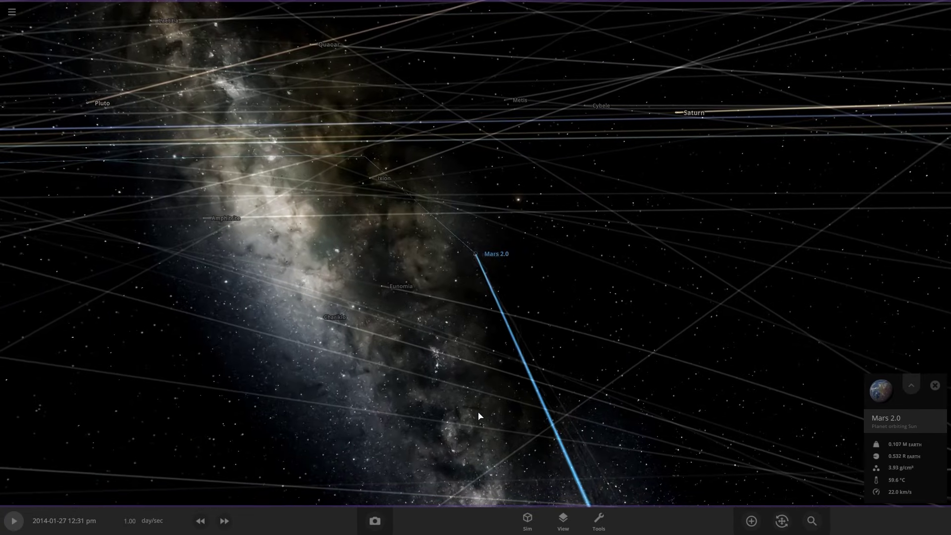
pyautogui.scroll(-10, 476, 409)
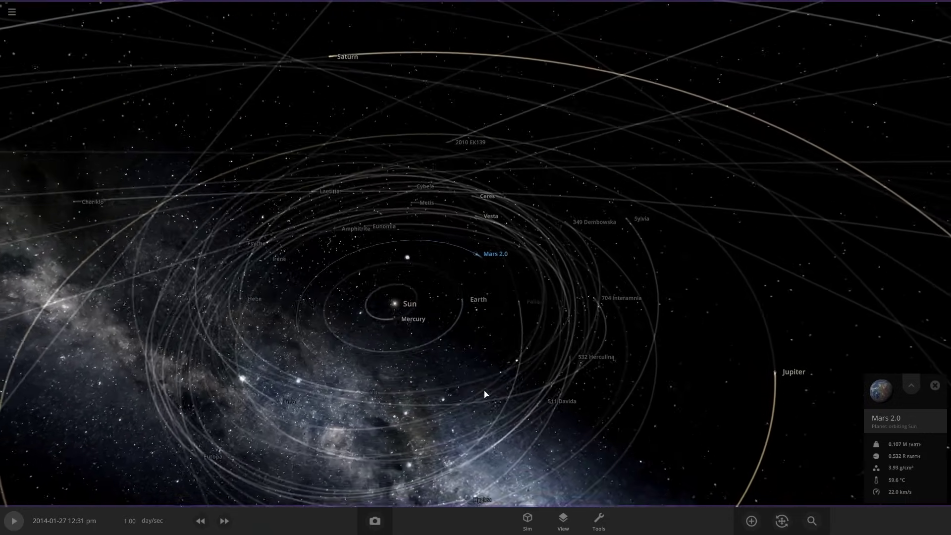
pyautogui.doubleClick(404, 313)
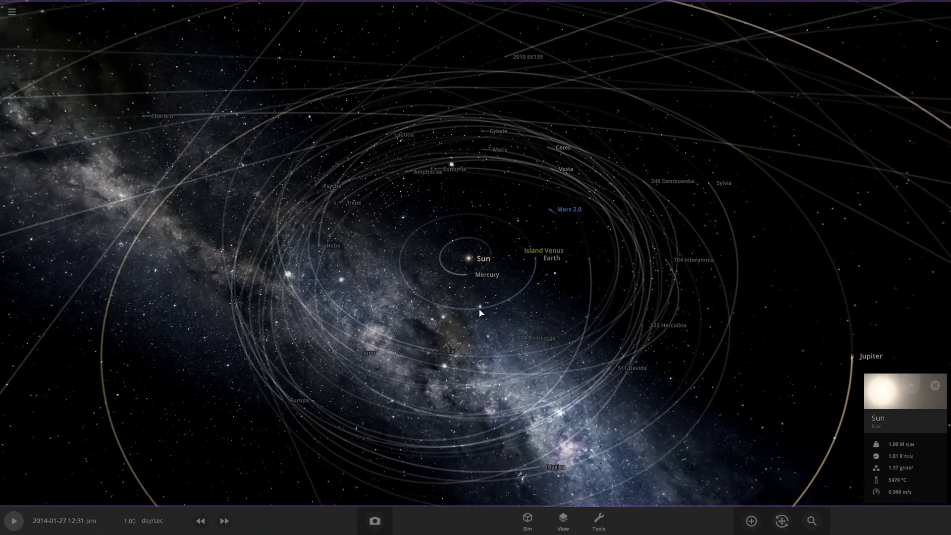
pyautogui.moveTo(477, 310); pyautogui.dragTo(726, 255)
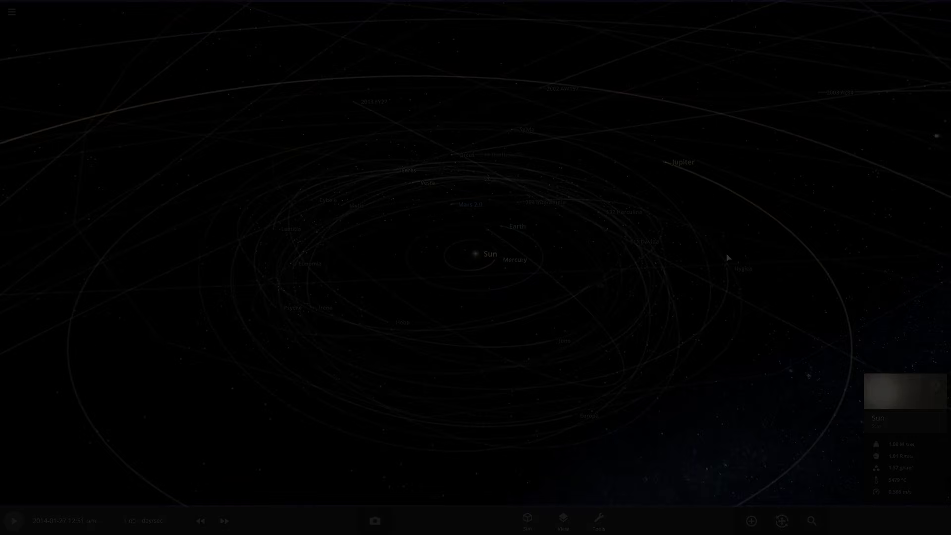